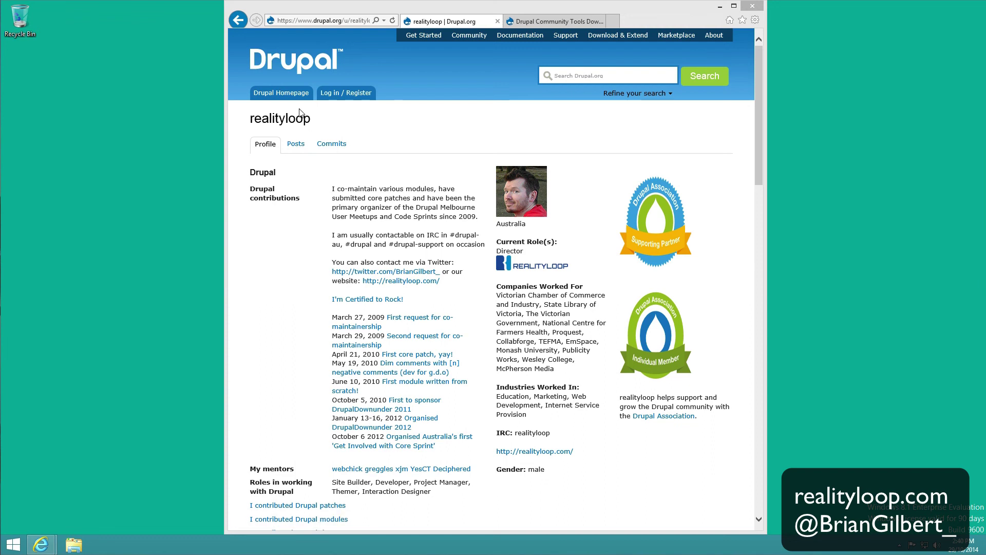
# - Load drupal.org/tools#windows in the Community Tools tab and jump to its Windows instructions
pyautogui.click(539, 21)
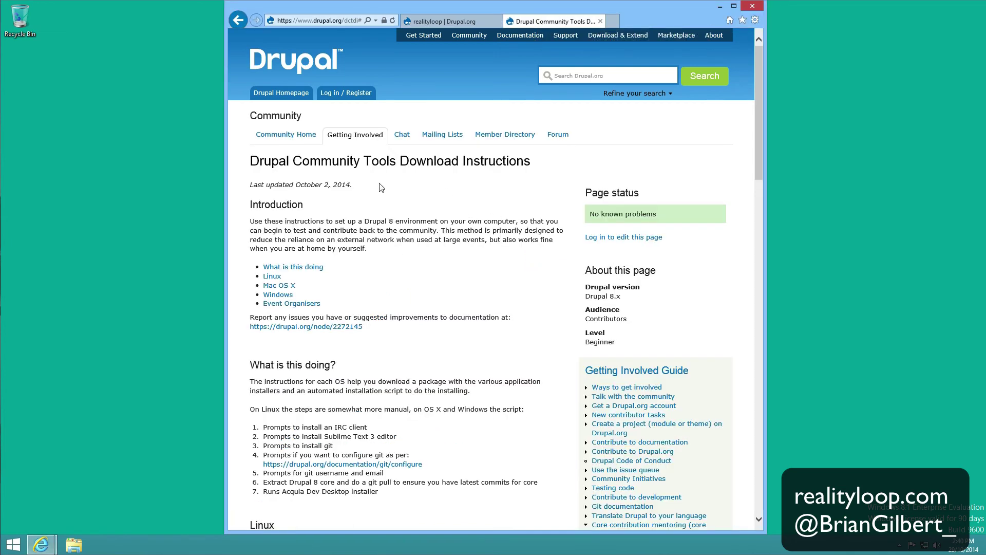
pyautogui.click(348, 20)
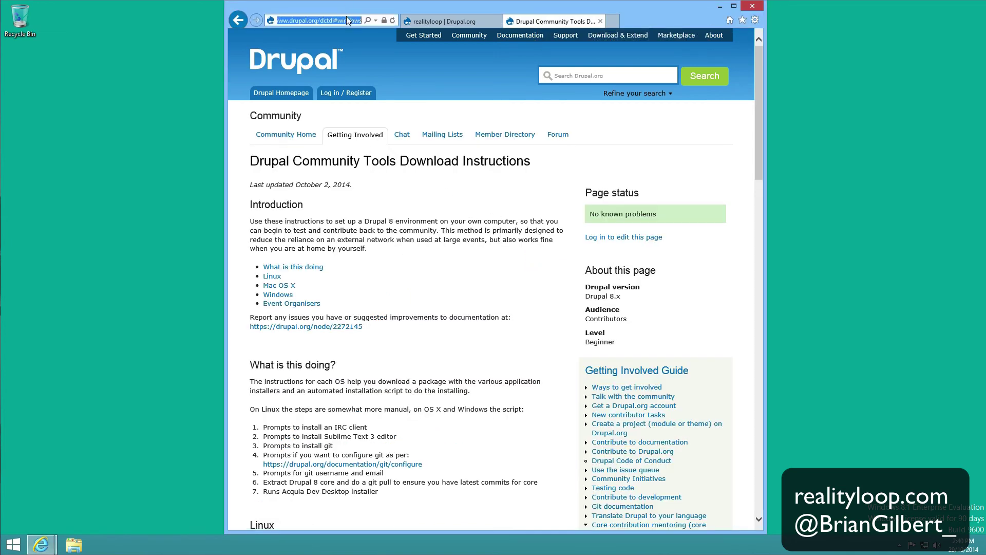
pyautogui.click(332, 21)
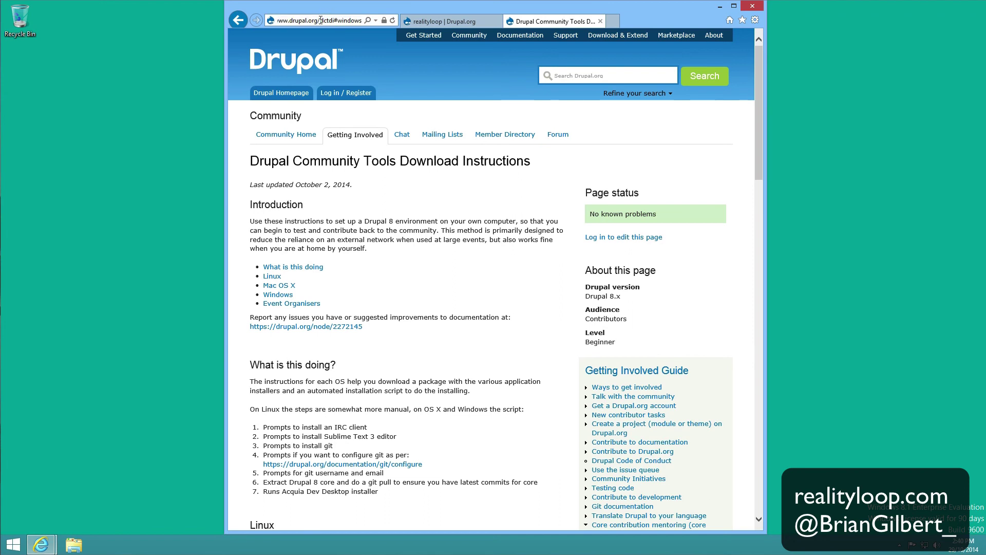
pyautogui.hotkey('shift', 'End')
pyautogui.write('to')
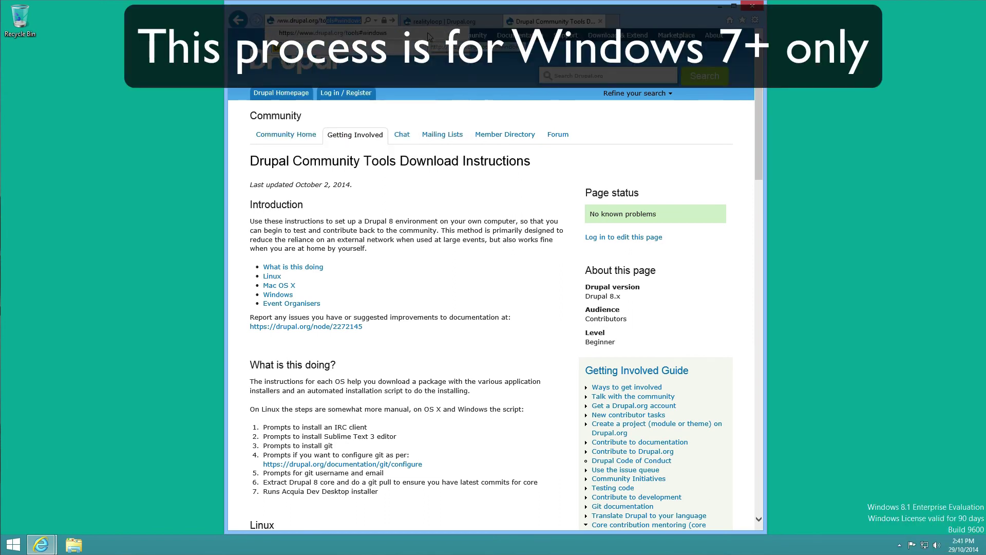
pyautogui.write('ols')
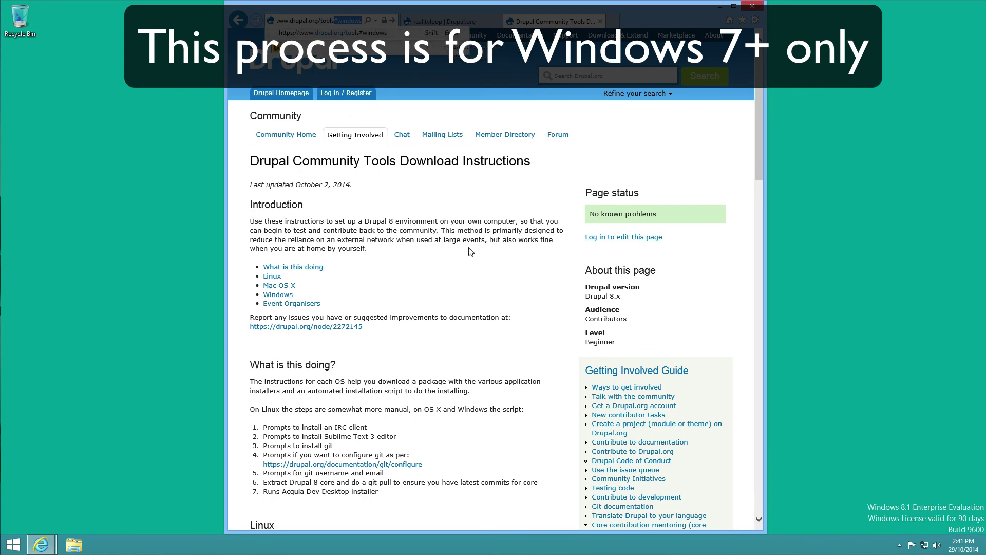
pyautogui.press('Return')
pyautogui.click(281, 295)
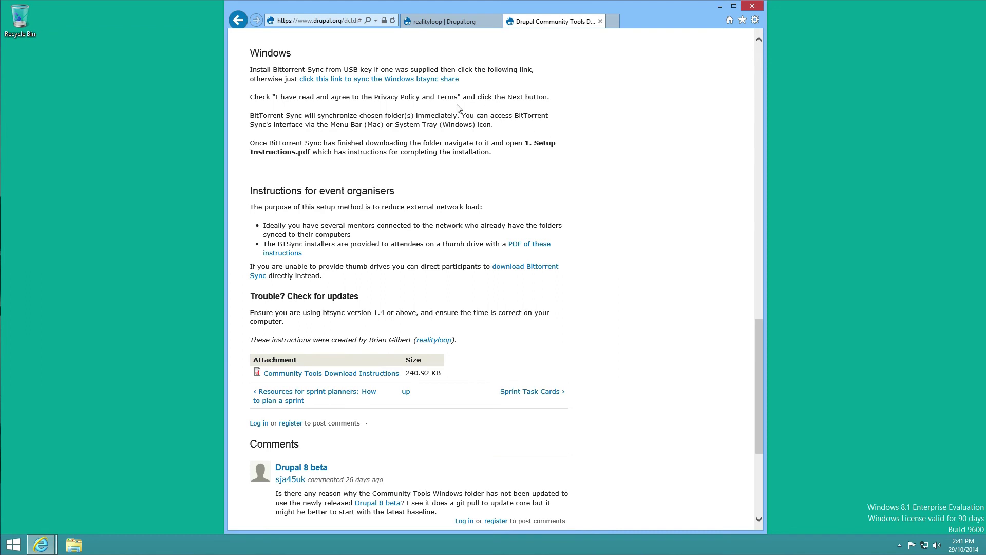
# - Download and run the BitTorrent Sync 1.4 Beta installer (BitTorrent_Sync.exe) from the Windows share link
pyautogui.click(333, 81)
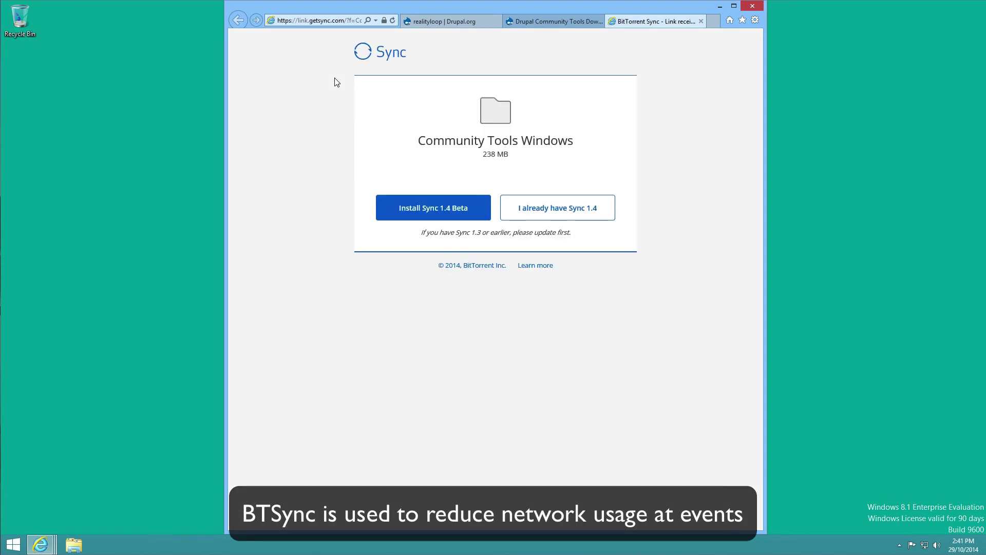
pyautogui.click(443, 213)
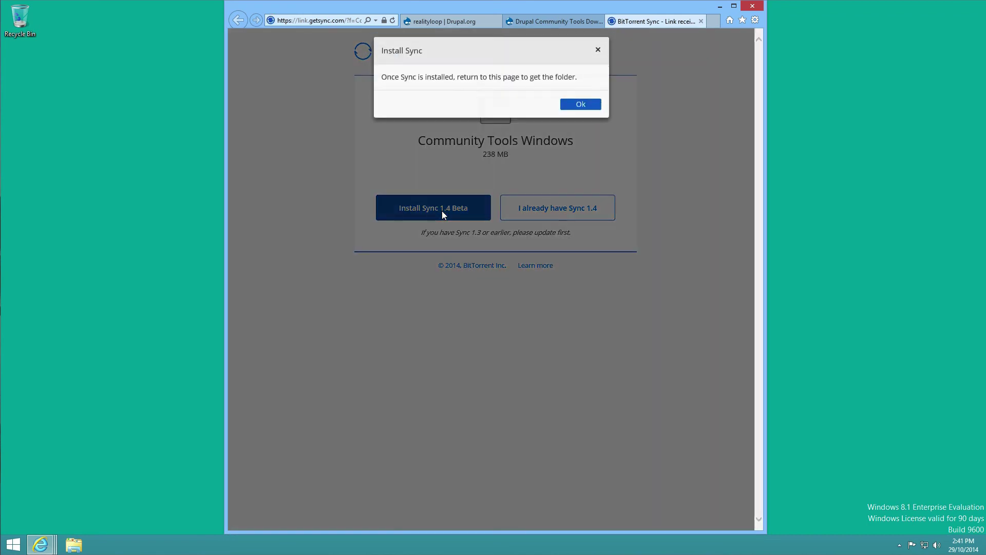
pyautogui.click(576, 112)
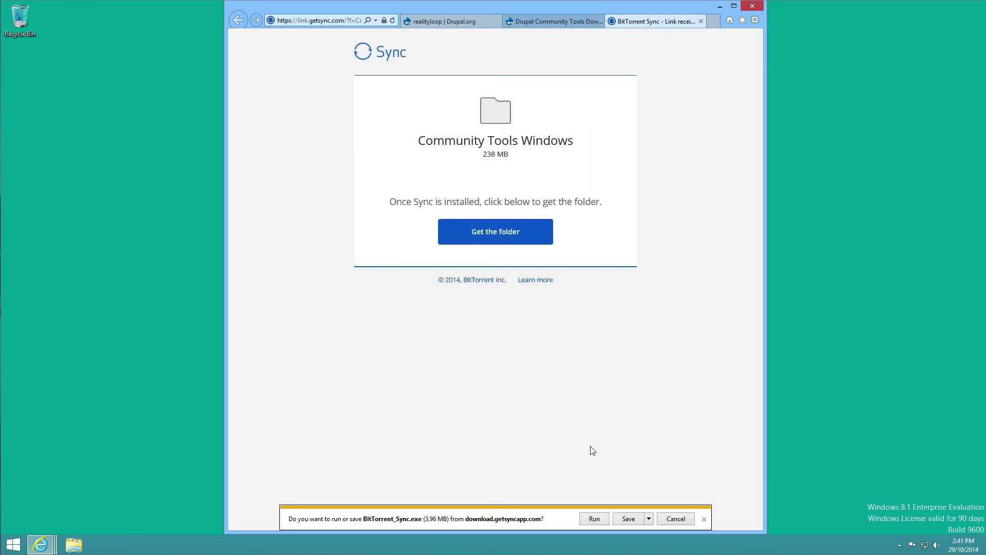
pyautogui.click(593, 519)
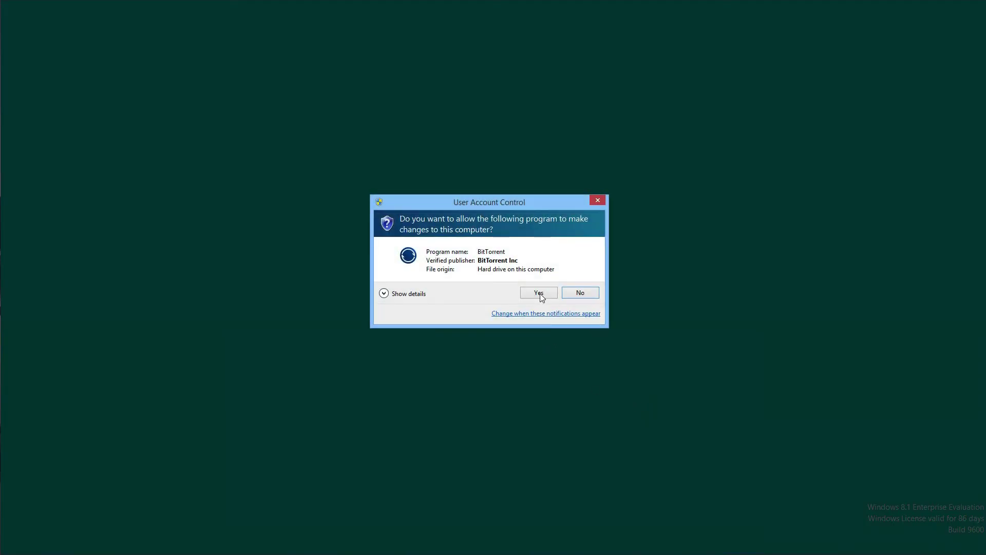
# - Install BitTorrent Sync with default options, accept its terms, and return to the Get the folder page
pyautogui.click(539, 292)
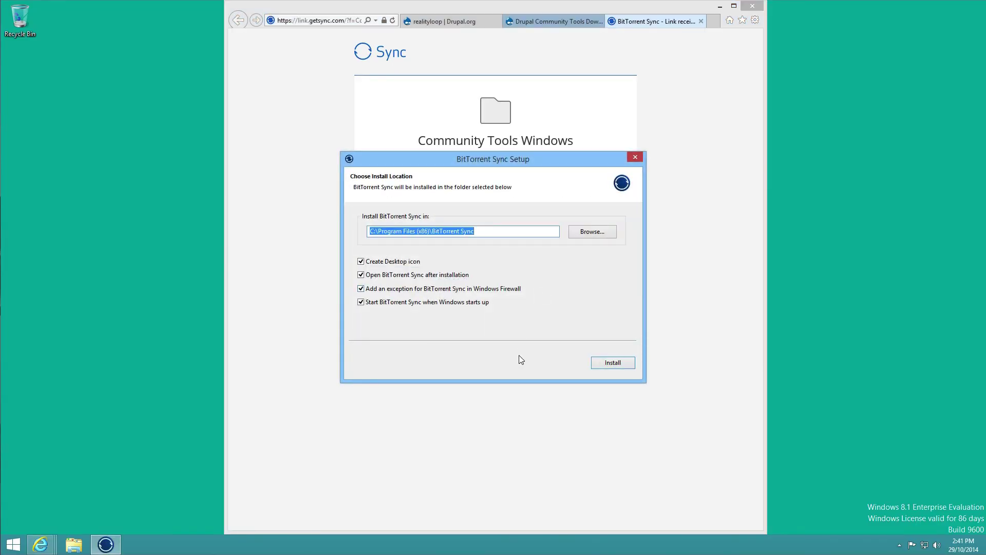
pyautogui.click(609, 363)
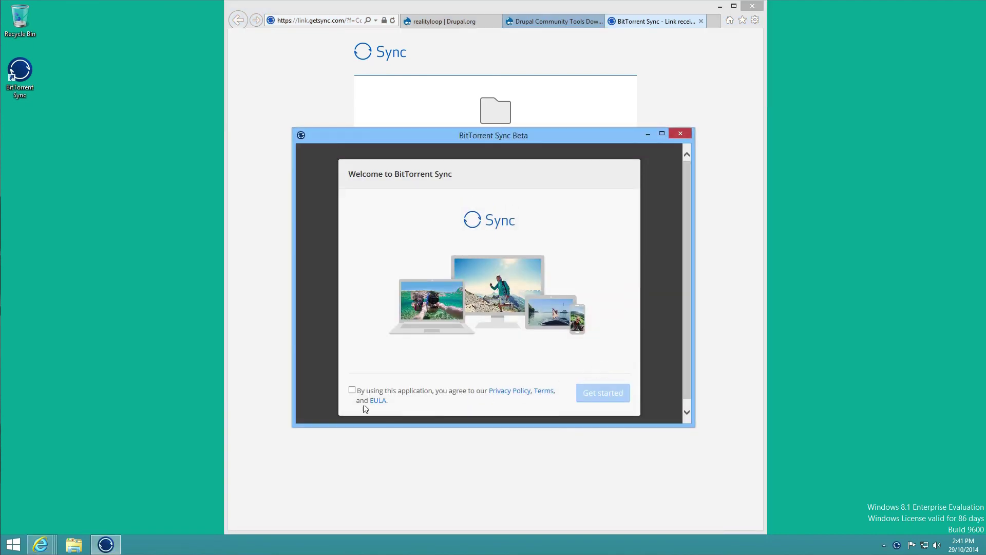
pyautogui.click(352, 391)
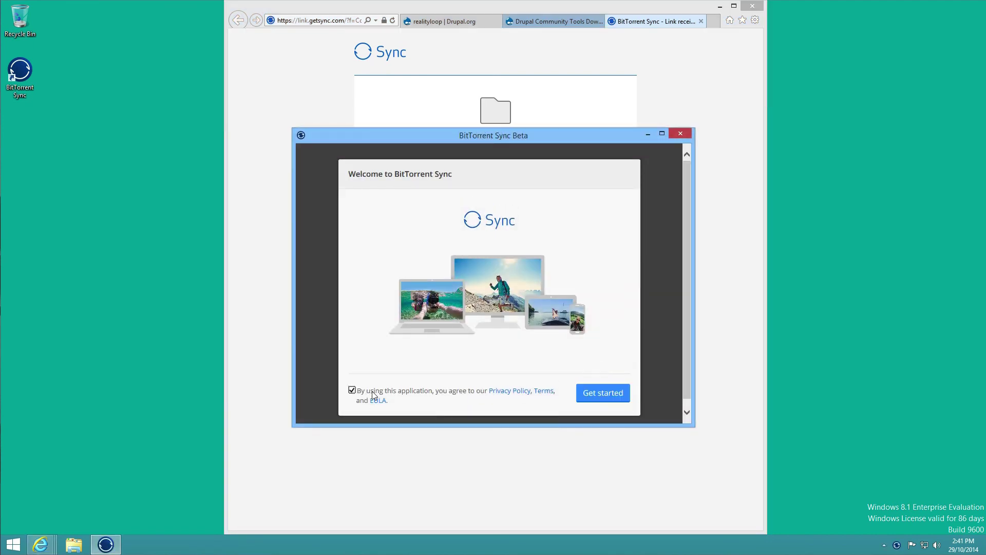
pyautogui.click(611, 399)
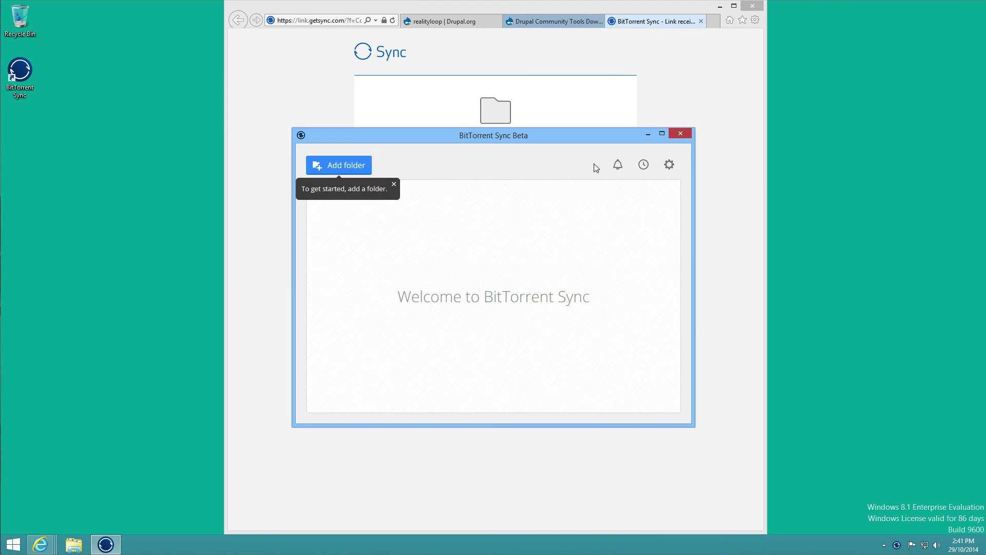
pyautogui.click(654, 106)
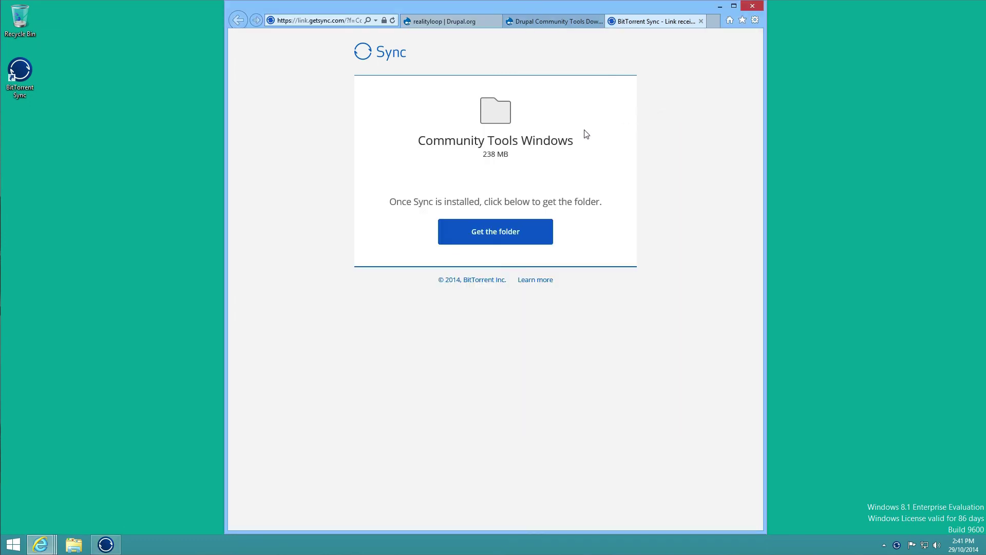
# - Connect the Community Tools Windows share in Sync, saving it to the Desktop, and confirm identity
pyautogui.click(492, 234)
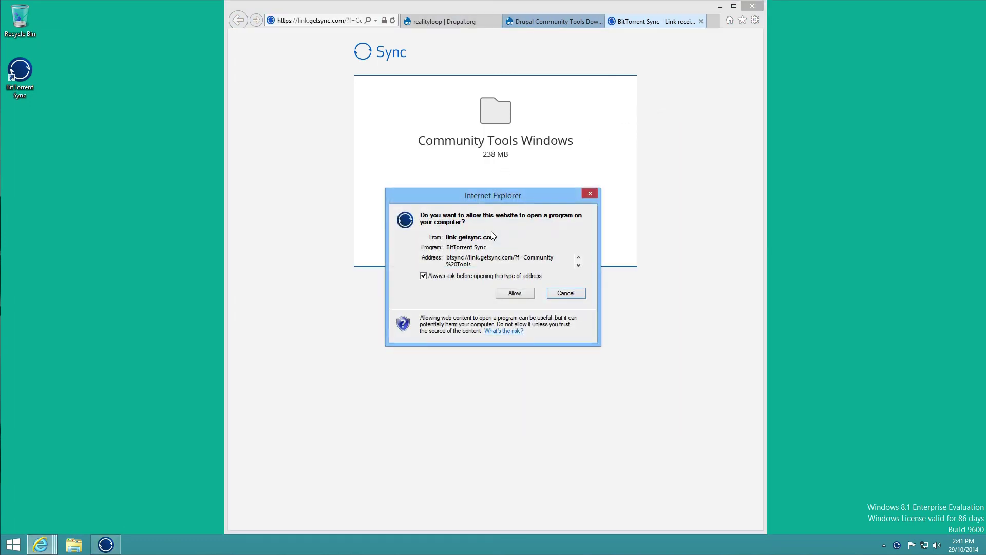
pyautogui.click(511, 295)
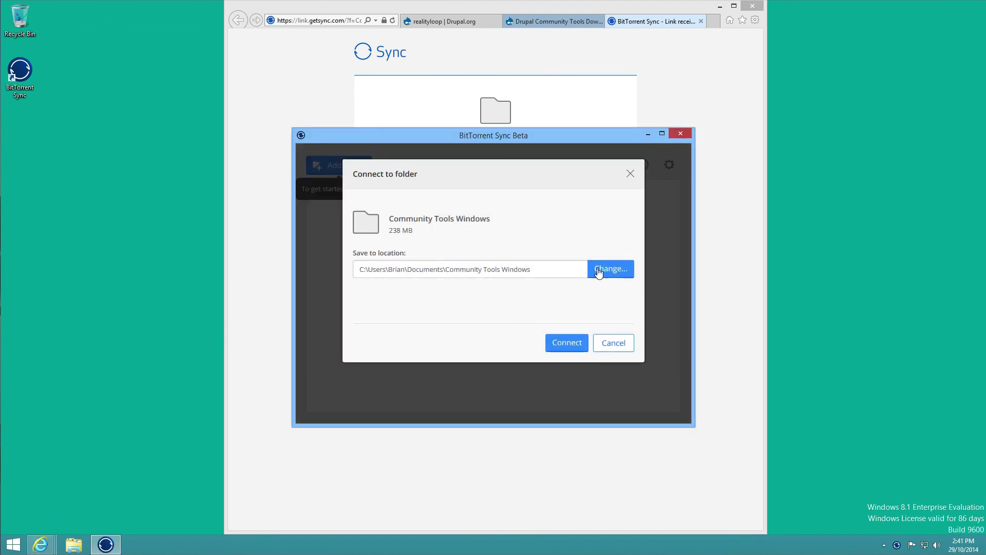
pyautogui.click(604, 271)
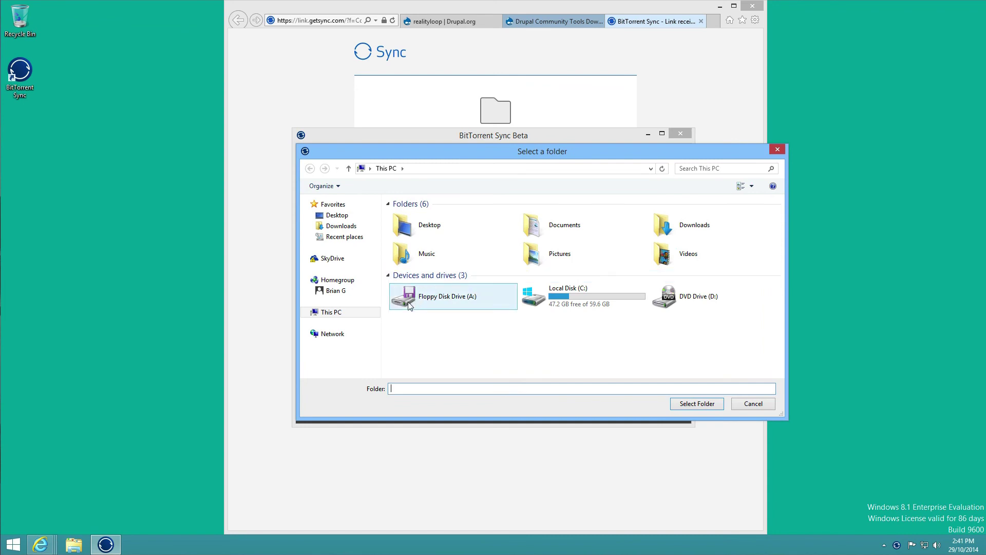
pyautogui.click(417, 231)
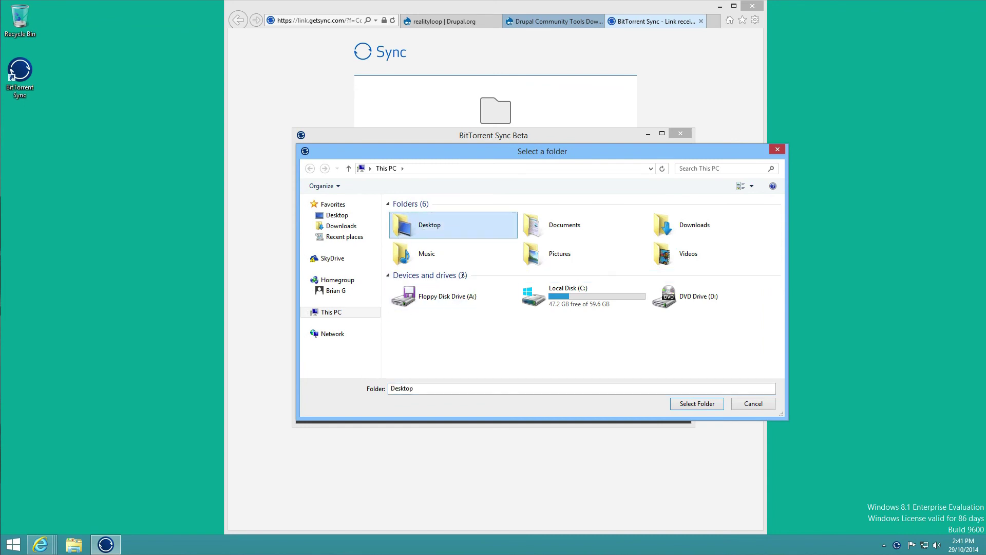
pyautogui.click(681, 406)
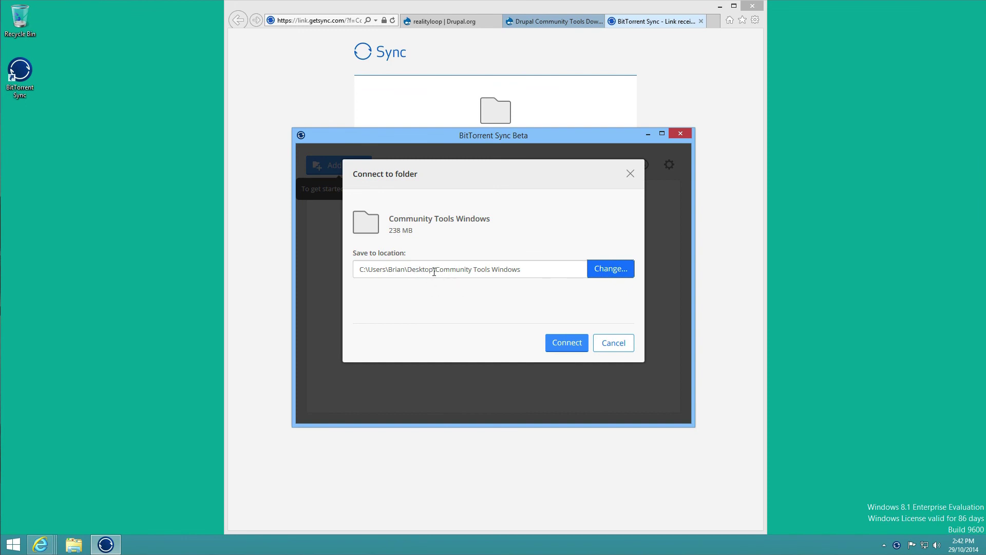
pyautogui.click(560, 344)
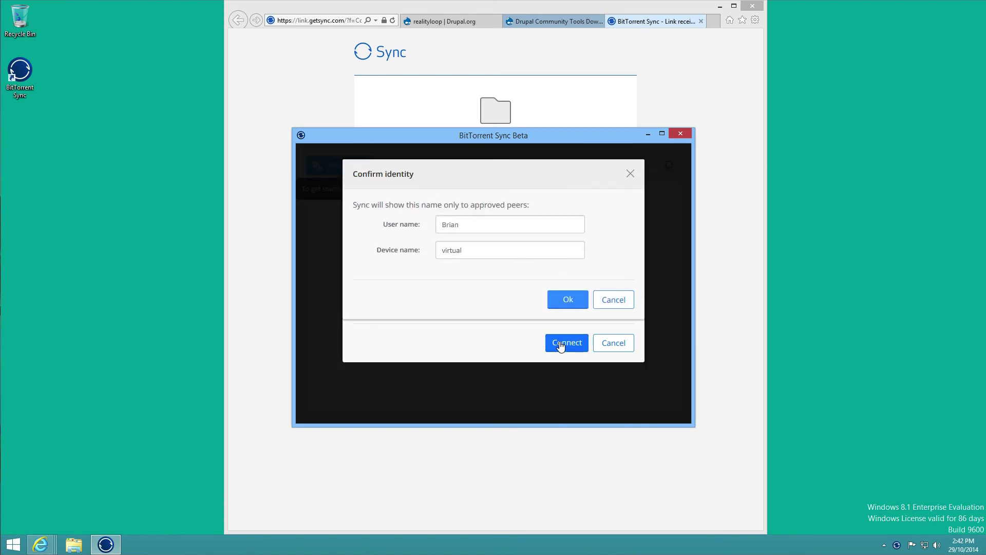
pyautogui.click(565, 300)
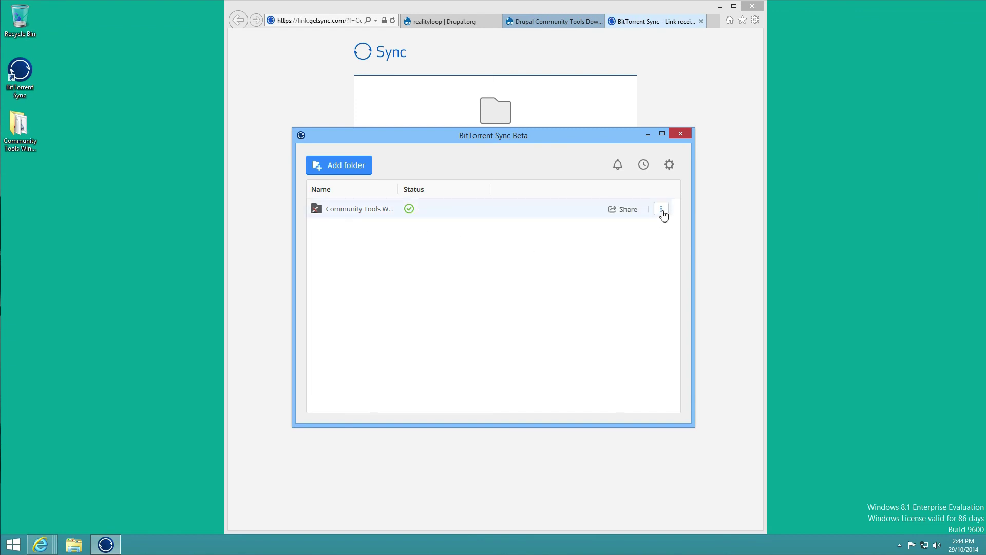
# - Disconnect the synced Community Tools Windows folder from BitTorrent Sync
pyautogui.click(662, 210)
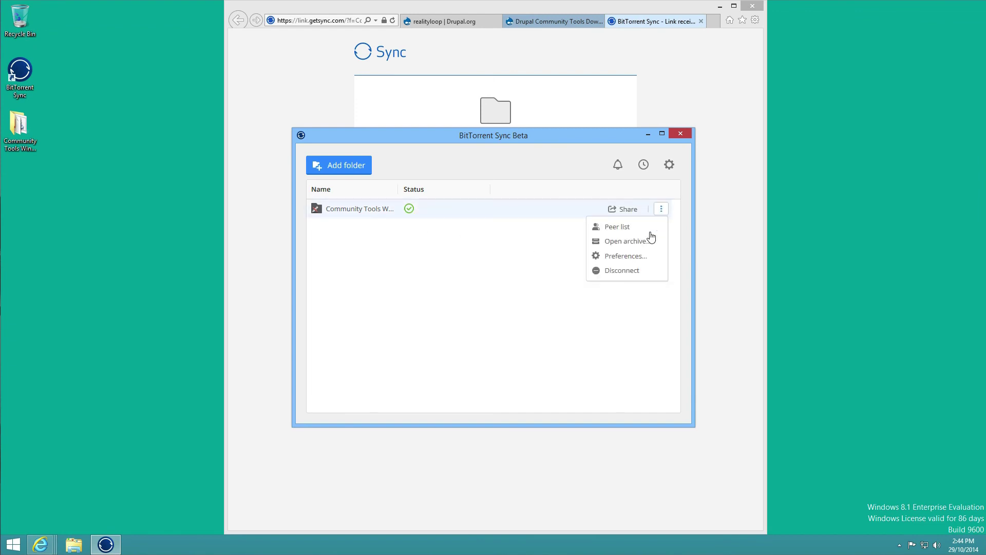
pyautogui.click(633, 269)
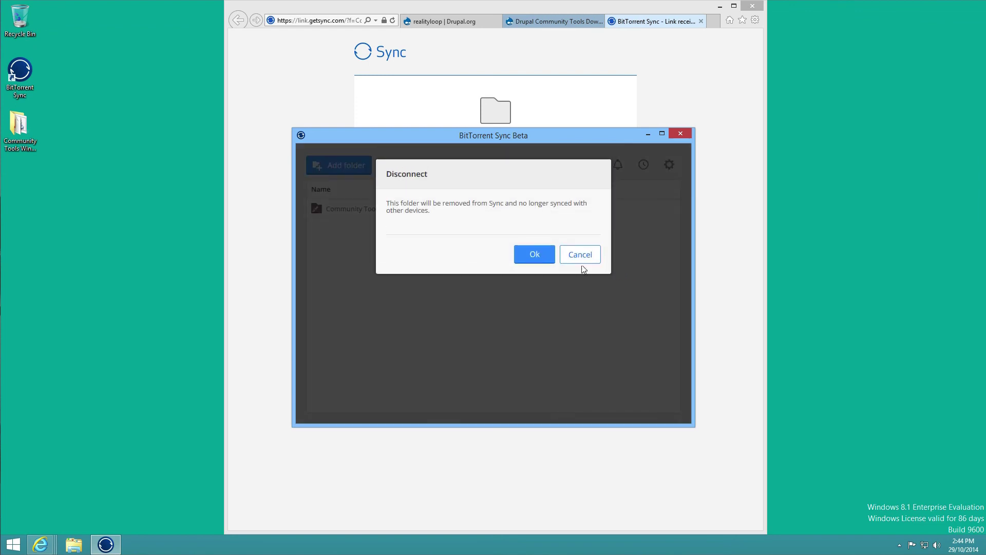
pyautogui.click(535, 255)
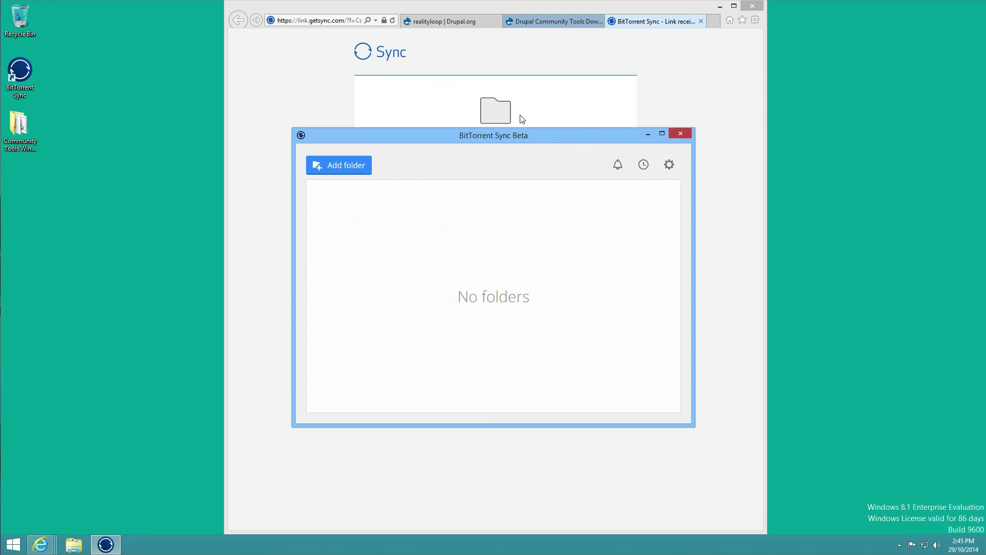
# - Close the BitTorrent Sync window and the getsync browser tab
pyautogui.click(669, 164)
pyautogui.click(680, 133)
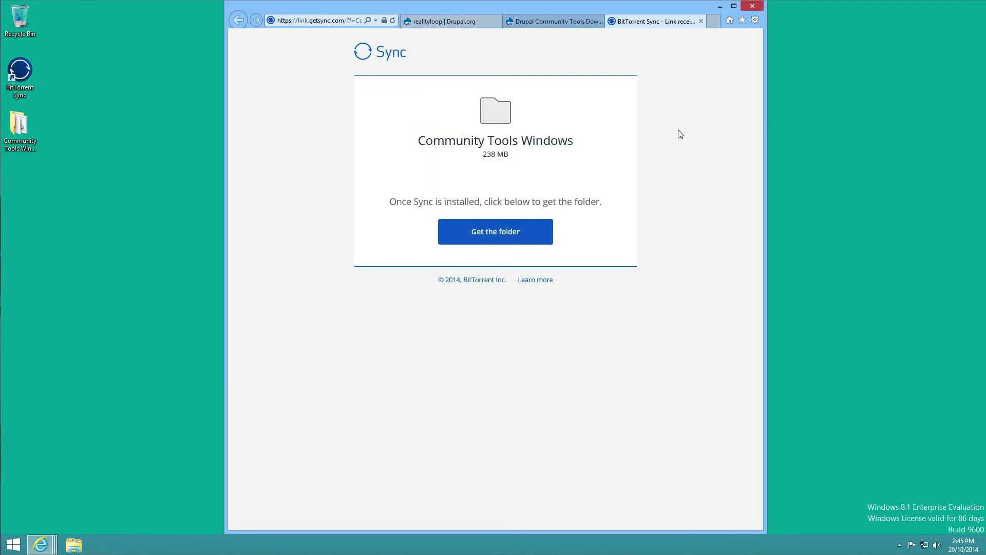
pyautogui.click(701, 22)
# - Close the instructions tab and run '2. Install' from the Desktop's Community Tools Windows folder
pyautogui.click(701, 22)
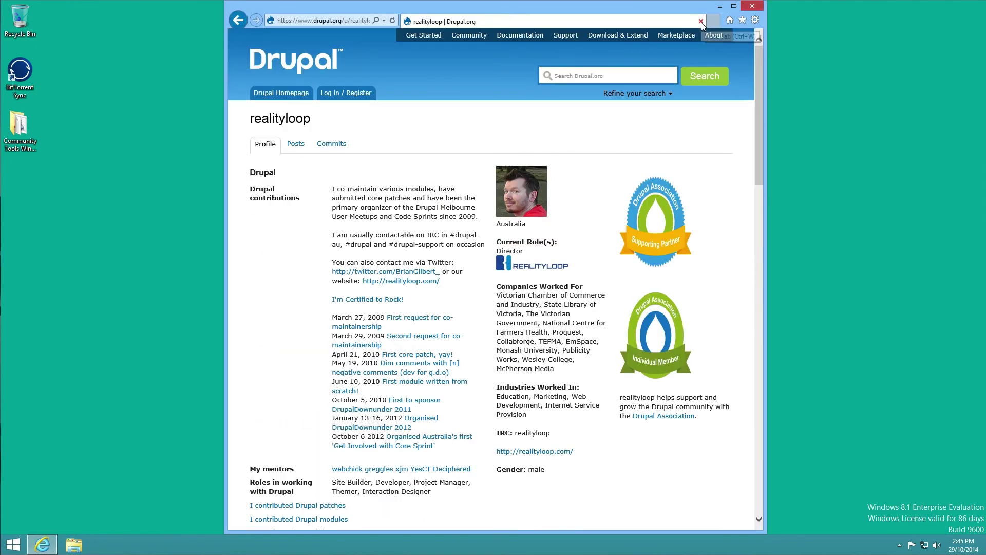
pyautogui.click(132, 242)
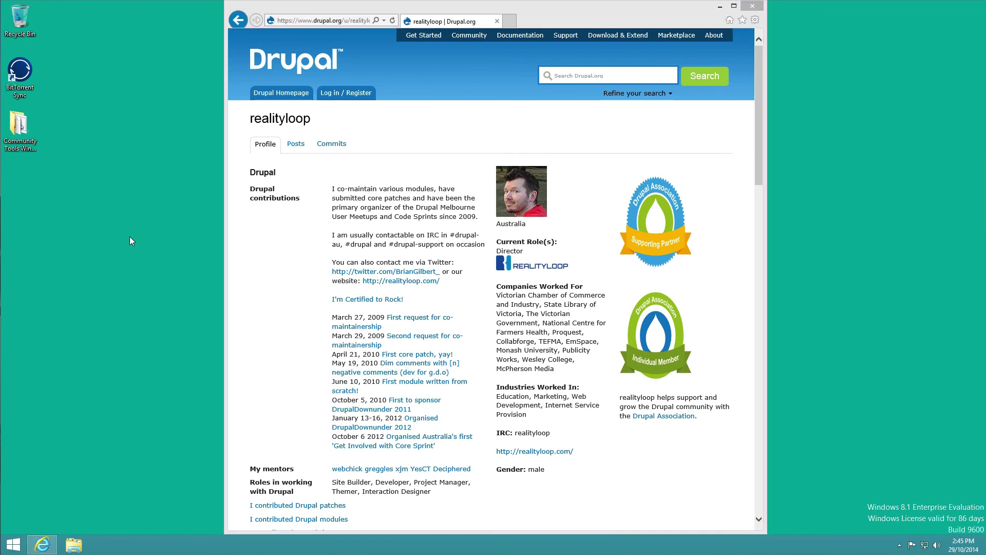
pyautogui.doubleClick(20, 129)
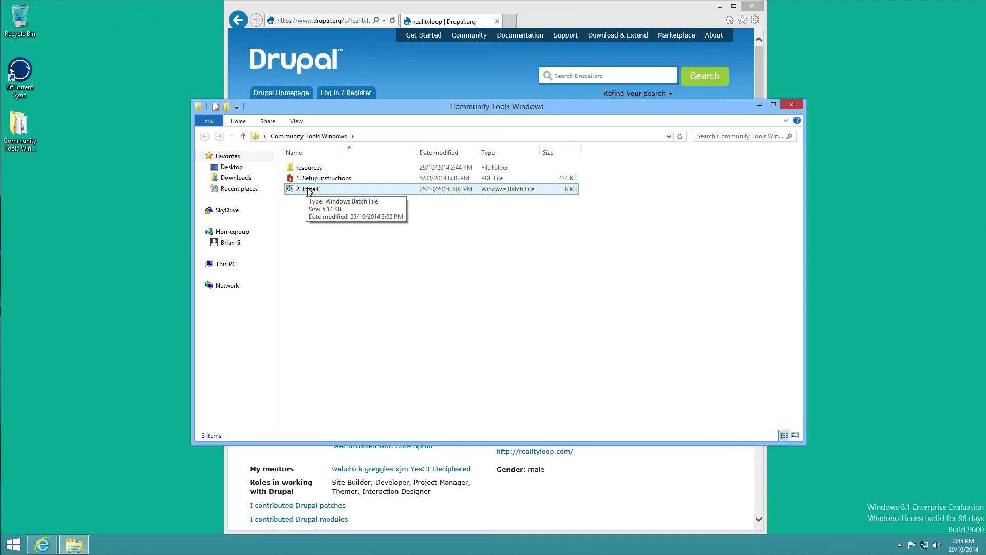
pyautogui.doubleClick(309, 190)
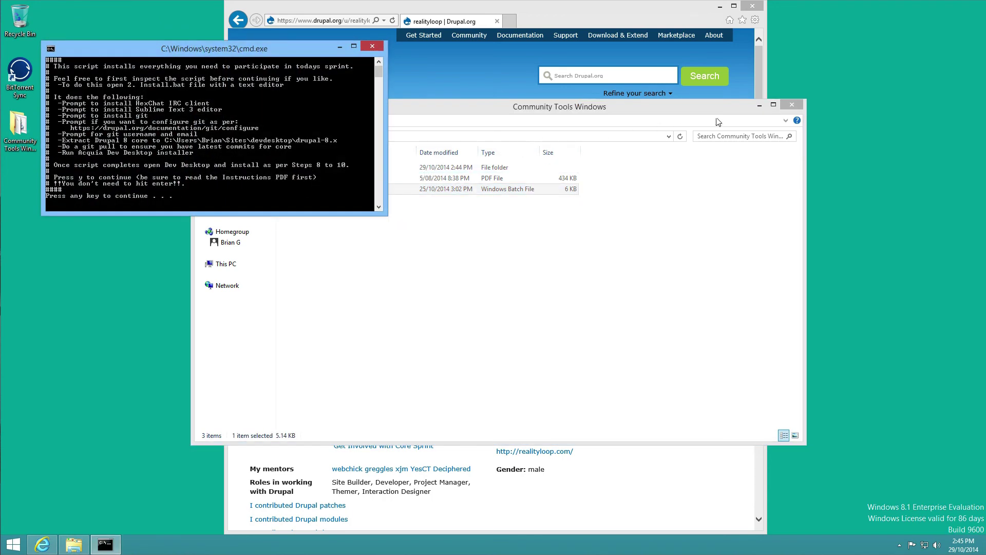
# - Close the Community Tools folder window and continue past the script intro, answering 'y' for IRC
pyautogui.click(792, 105)
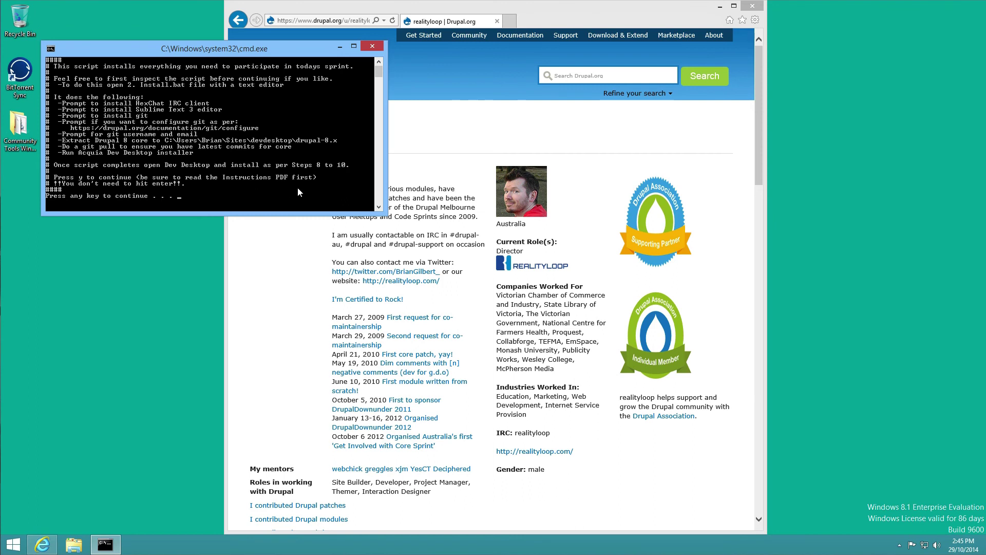
pyautogui.press('y')
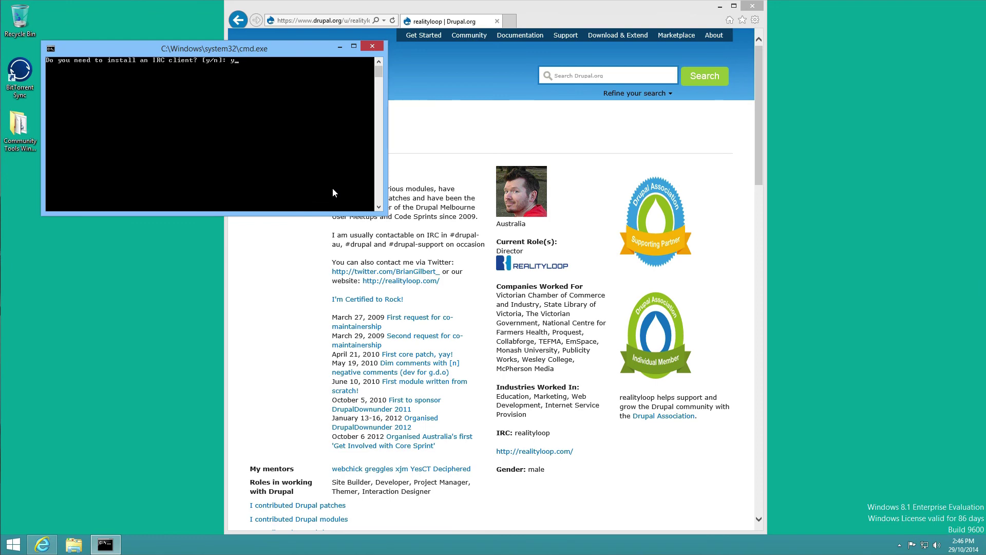
# - Install the HexChat IRC client, allowing its installer, and continue the script
pyautogui.press('Return')
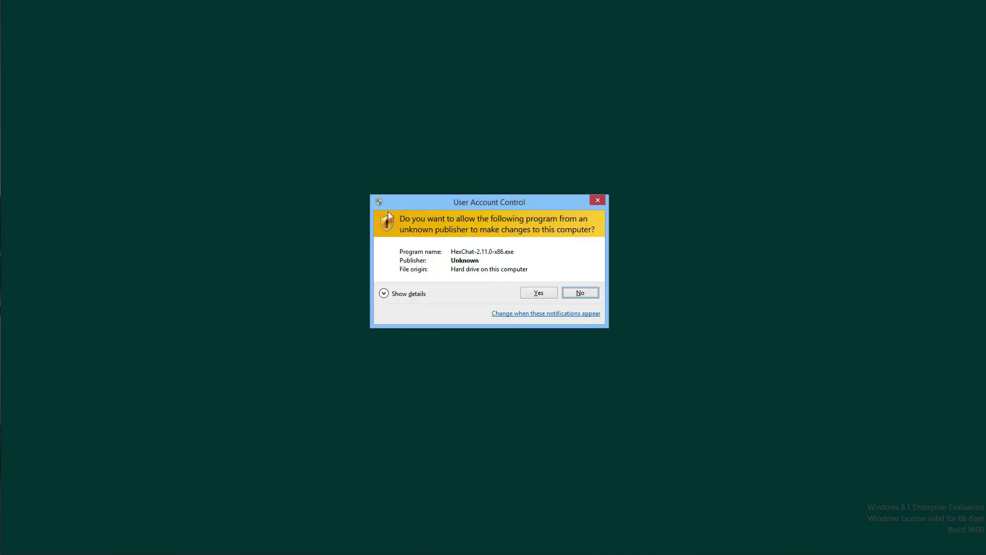
pyautogui.click(538, 292)
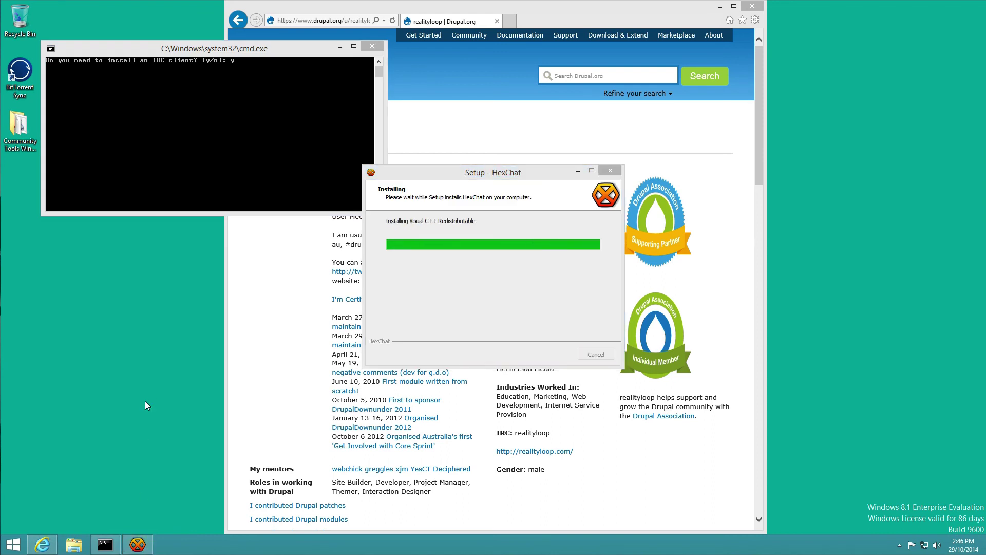
pyautogui.click(720, 6)
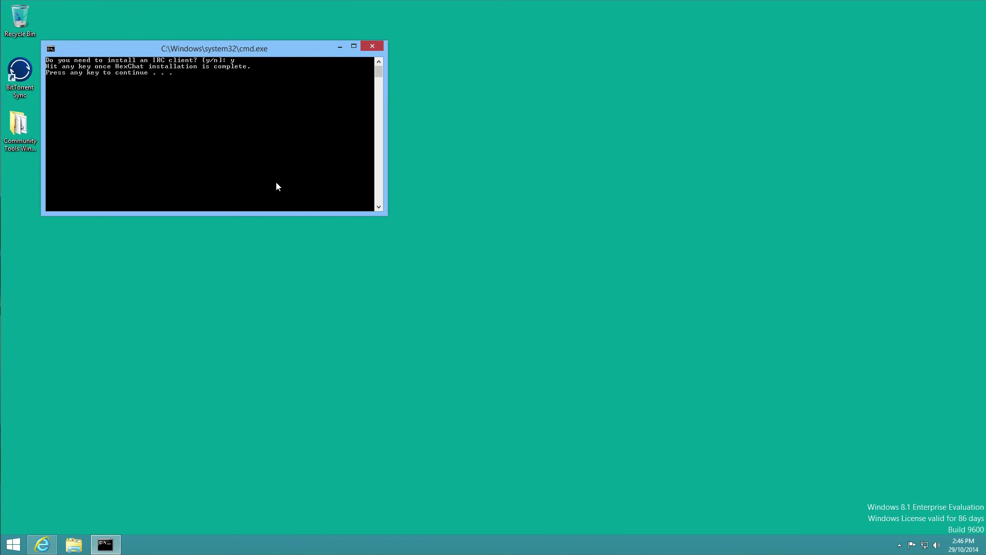
pyautogui.press('Return')
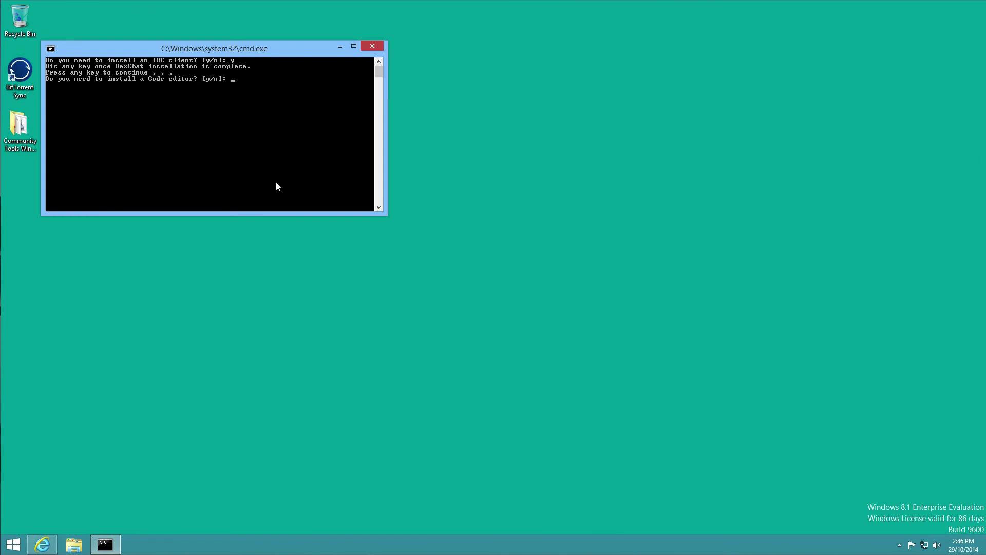
# - Answer 'y' to install the Sublime Text 3 code editor and allow its installer
pyautogui.write('y')
pyautogui.press('Return')
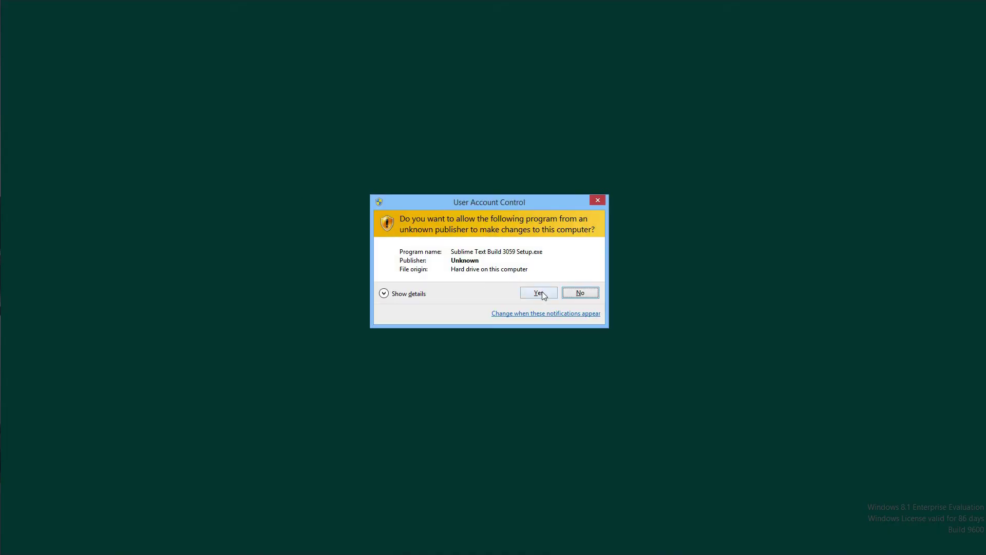
pyautogui.click(538, 293)
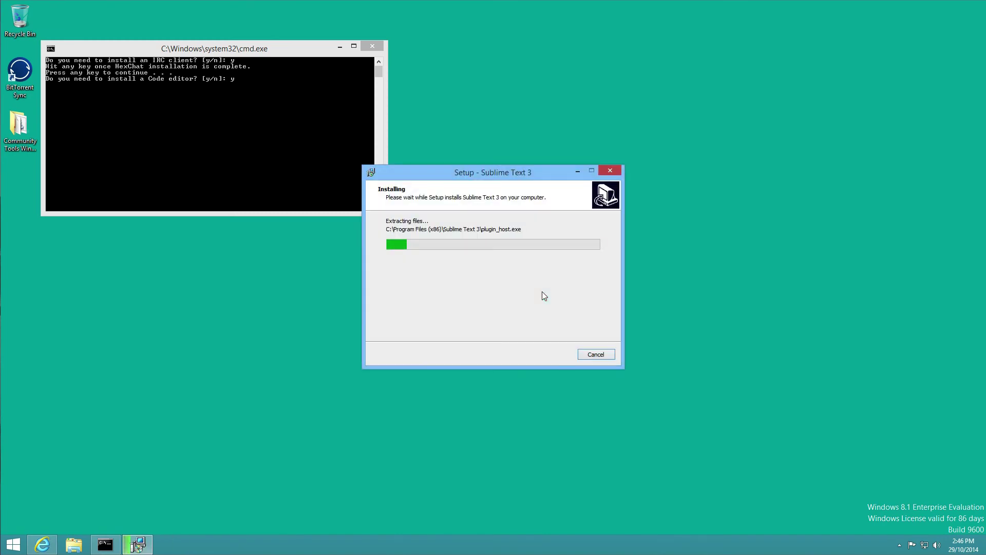
# - Install git through the script, allowing its installer to run
pyautogui.press('Return')
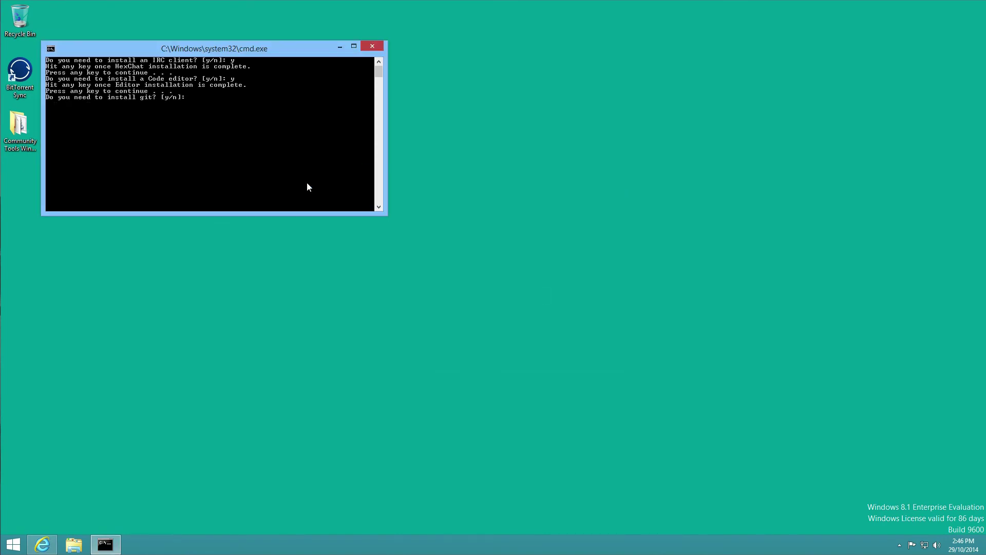
pyautogui.press('Return')
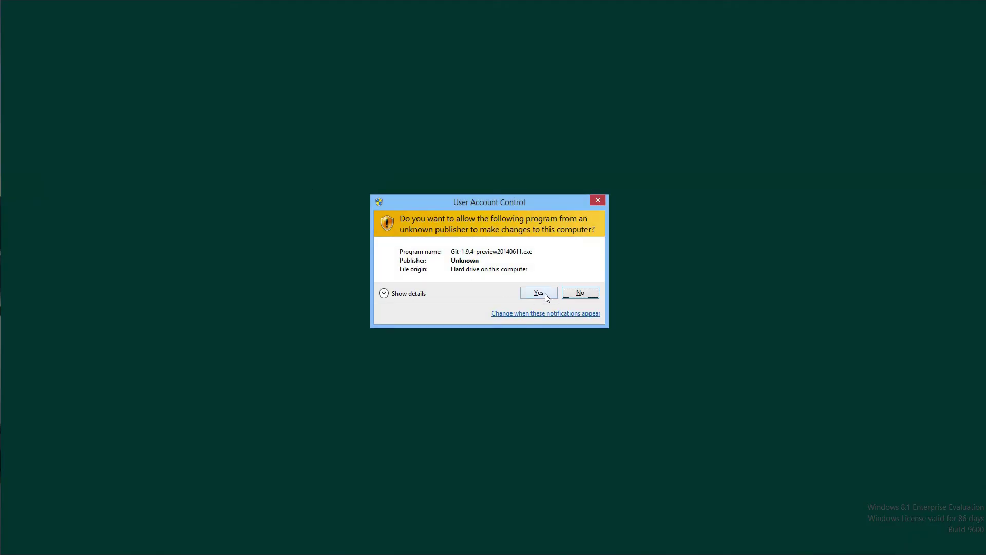
pyautogui.click(538, 293)
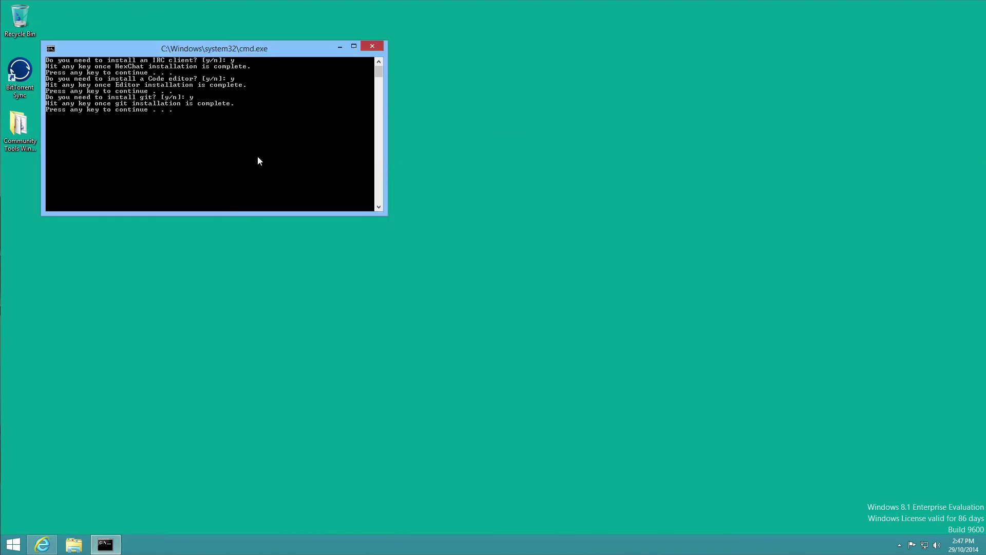
pyautogui.press('Return')
# - Choose to configure git, enter the user's git name, and type their e-mail address
pyautogui.write('y')
pyautogui.press('Return')
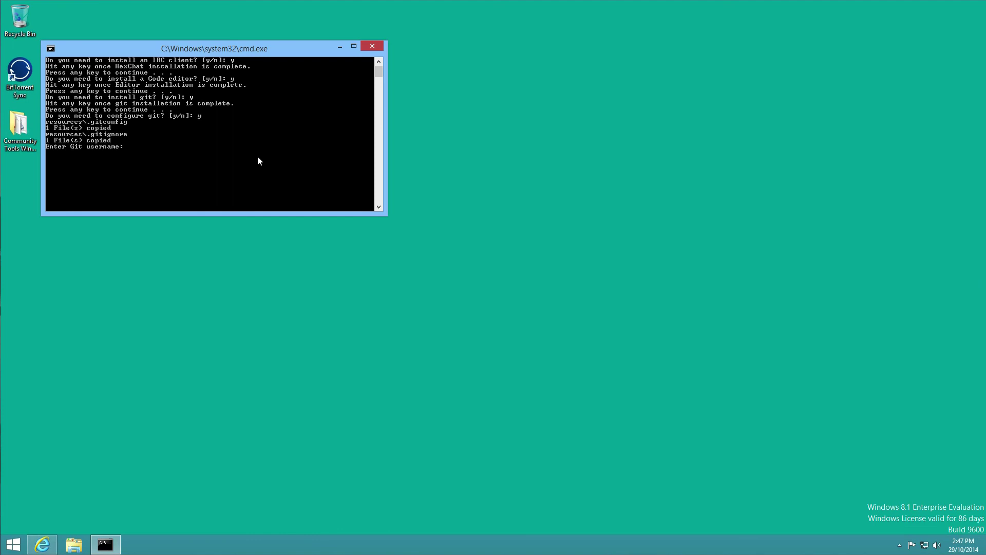
pyautogui.write('Brian Gilbert')
pyautogui.press('Return')
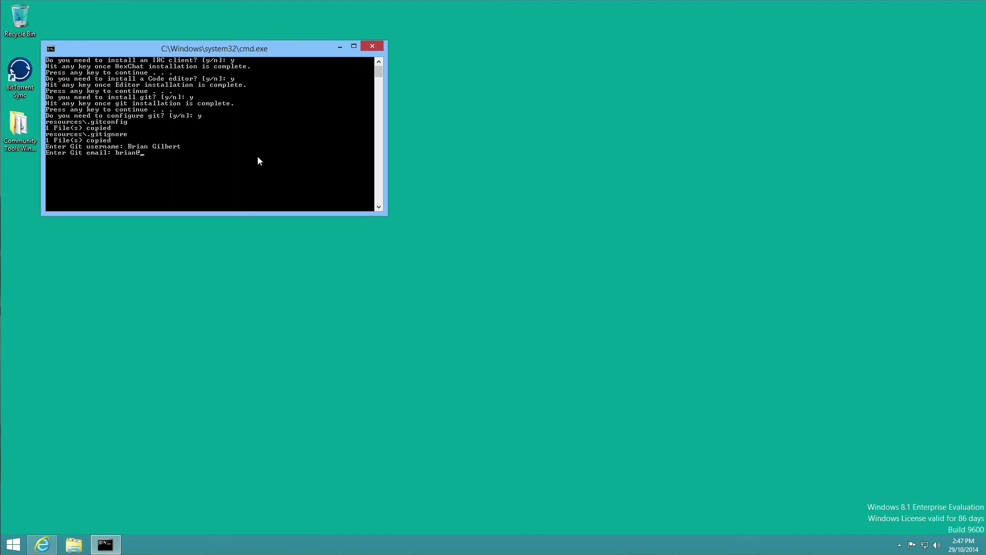
# - Submit the git e-mail and extract the Drupal 8.0.x snapshot, pulling updates from git
pyautogui.press('Return')
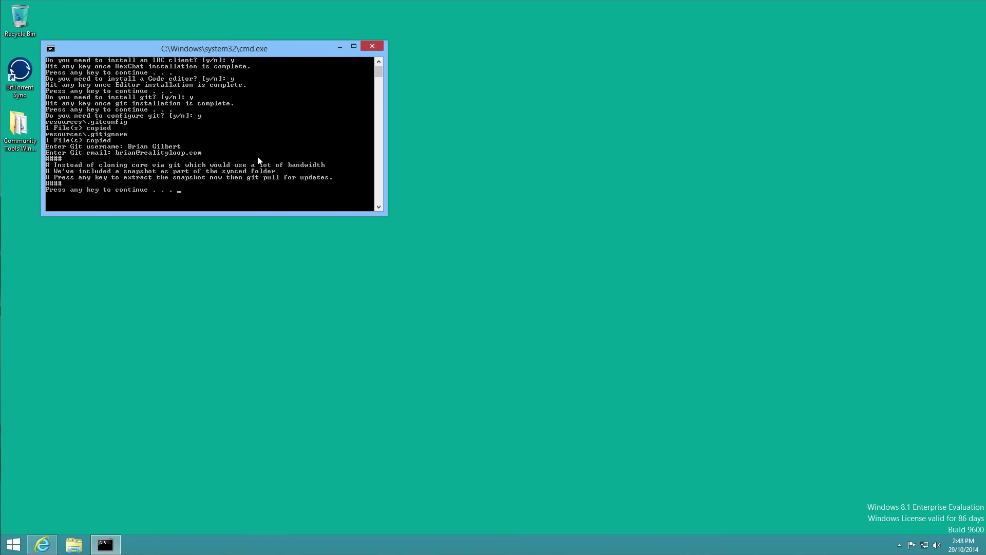
pyautogui.press('Return')
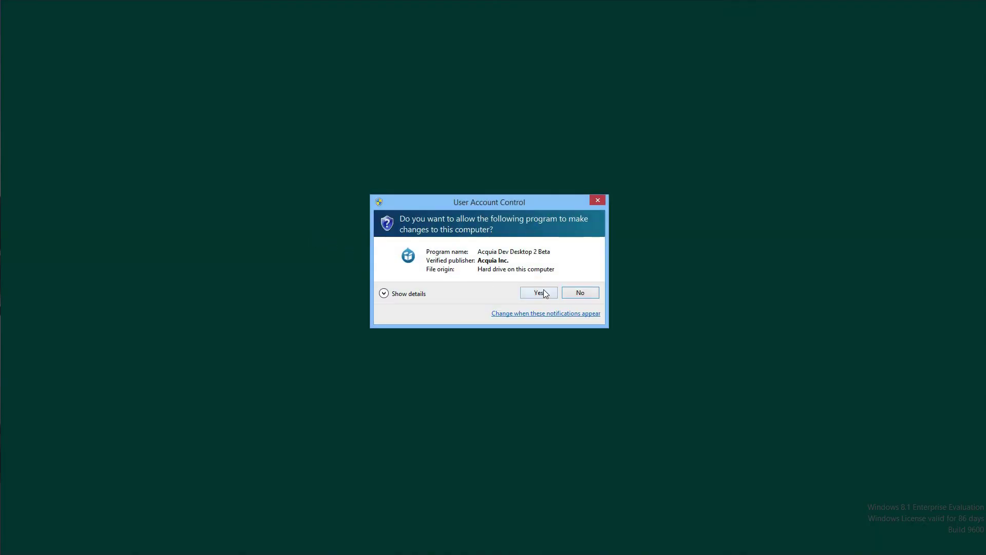
# - Approve the Acquia Dev Desktop installer, let install.bat finish, and close its window
pyautogui.click(545, 293)
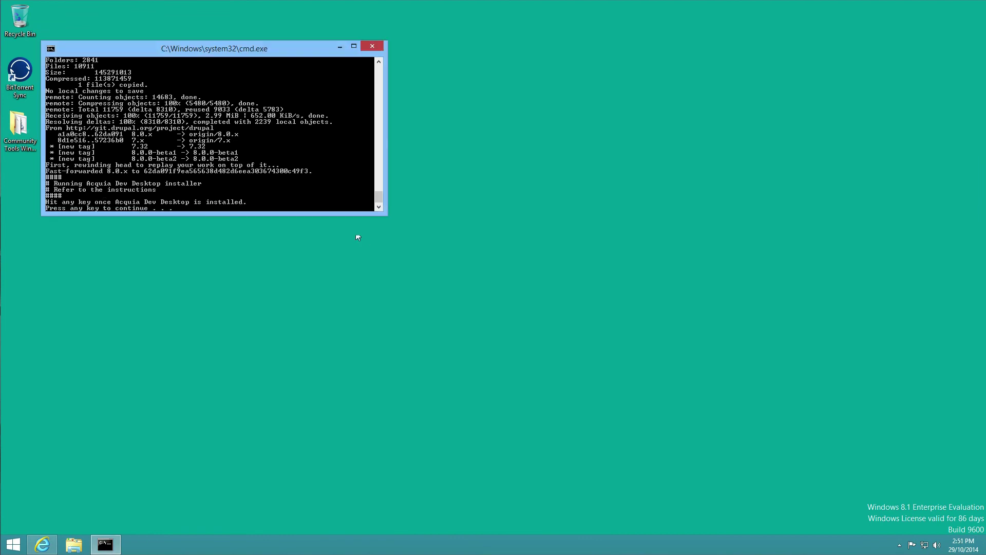
pyautogui.press('Return')
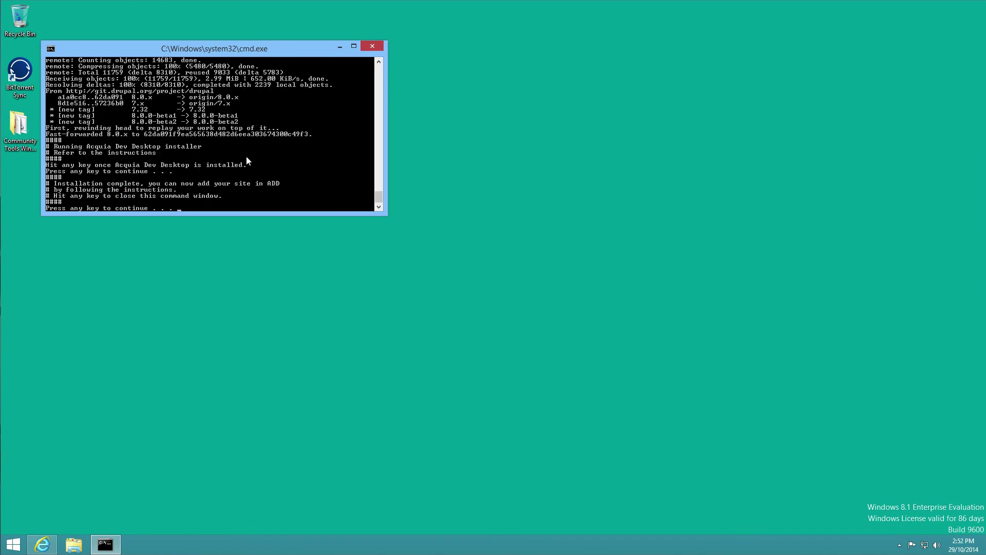
pyautogui.press('Return')
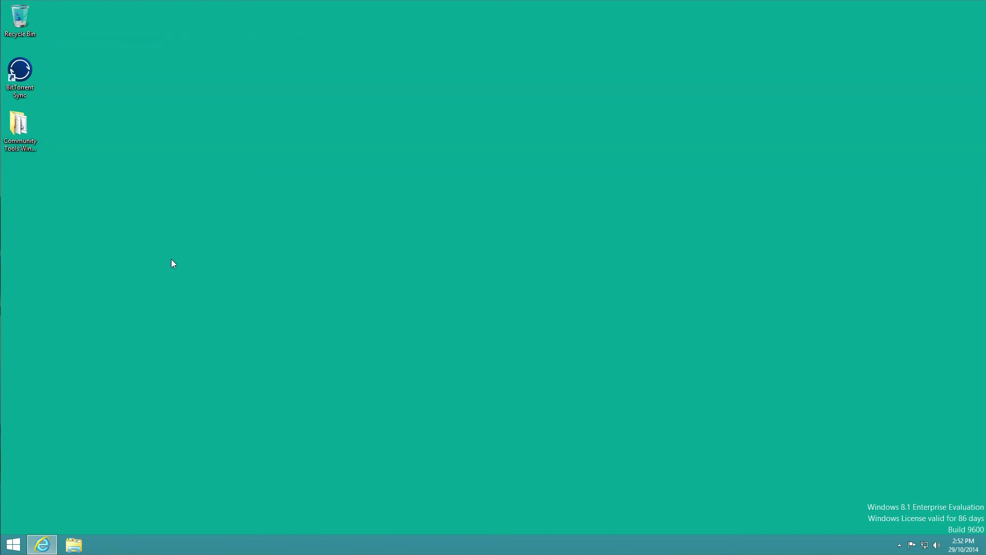
# - Start Acquia Dev Desktop 2 from the Start screen's Apps list and approve the UAC prompt
pyautogui.click(13, 543)
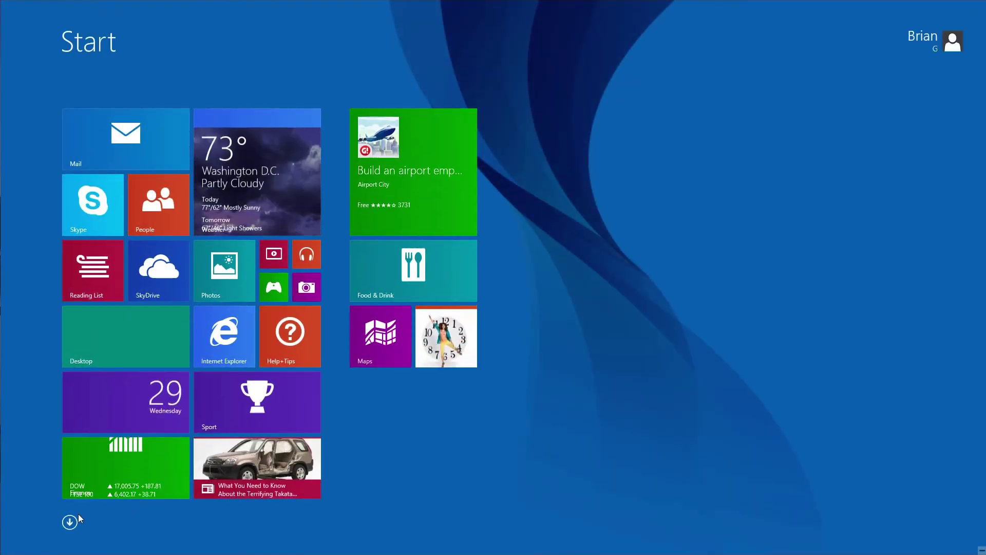
pyautogui.click(70, 523)
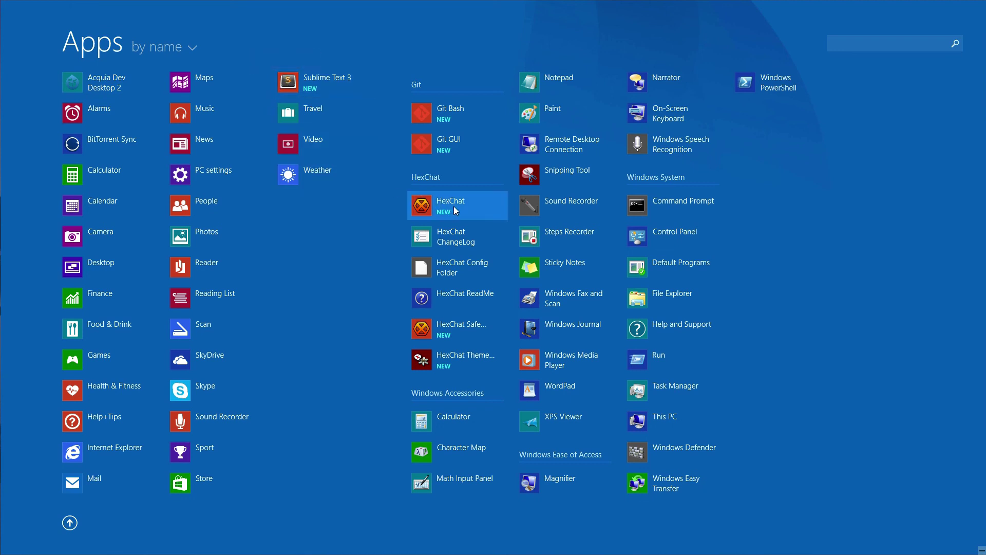
pyautogui.click(94, 83)
pyautogui.click(540, 294)
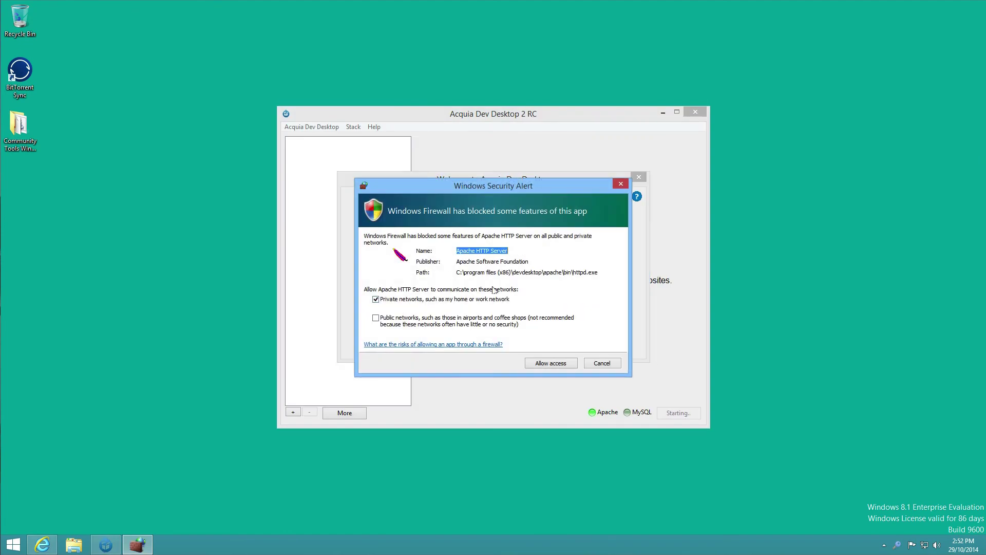
# - Allow Apache HTTP Server through the firewall and choose to import an existing local Drupal site
pyautogui.click(553, 362)
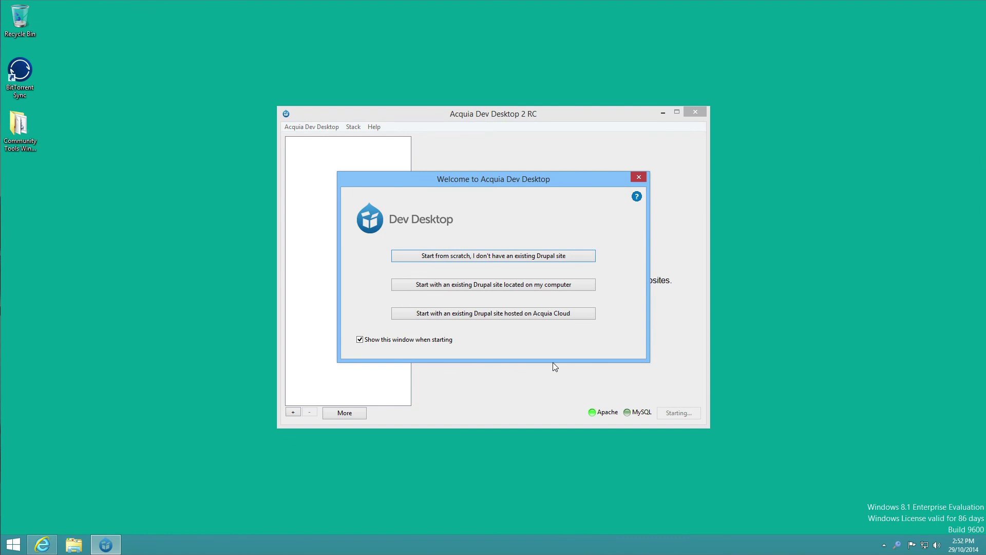
pyautogui.click(507, 286)
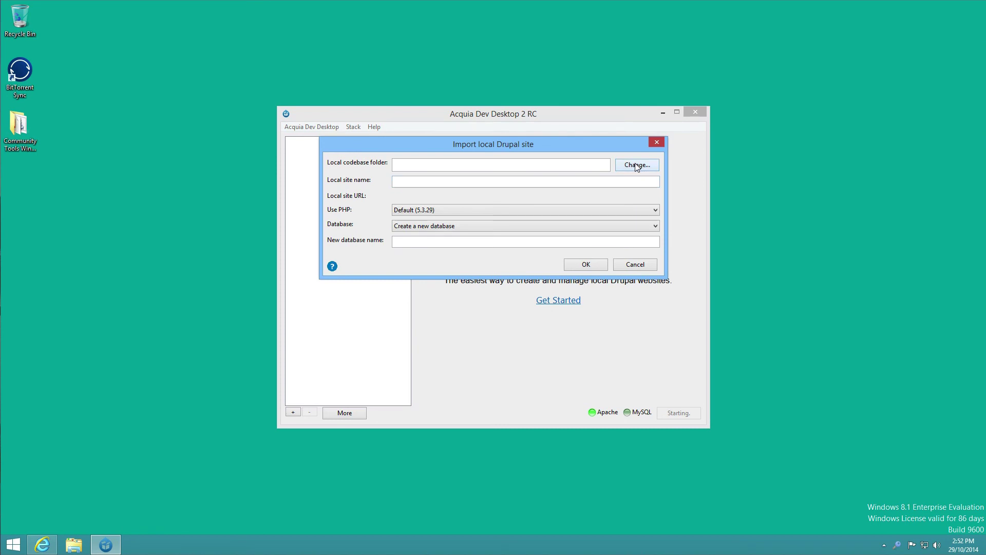
# - Allow mysqld through the firewall and pick C:\Users\<user>\Sites\devdesktop\drupal-8.0.x as the codebase
pyautogui.click(636, 165)
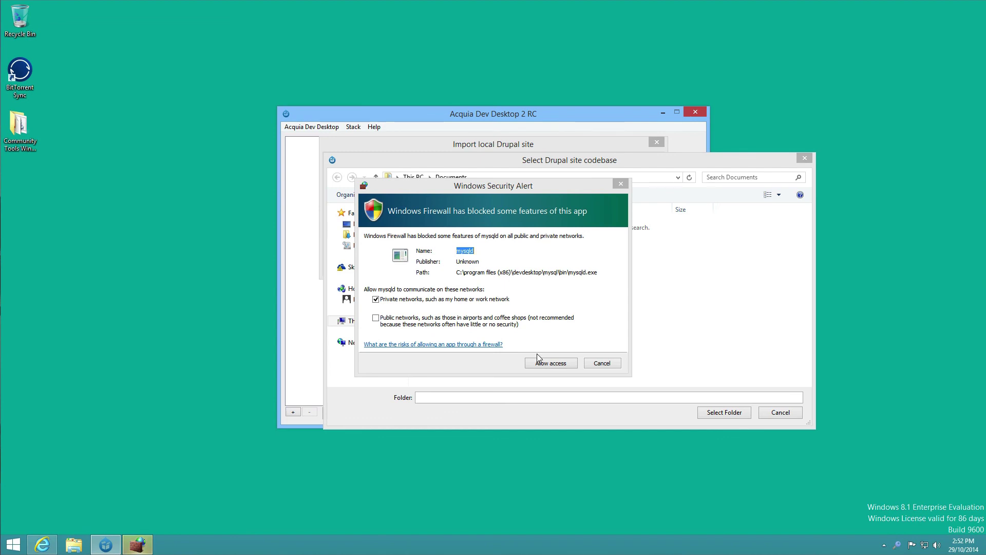
pyautogui.click(549, 366)
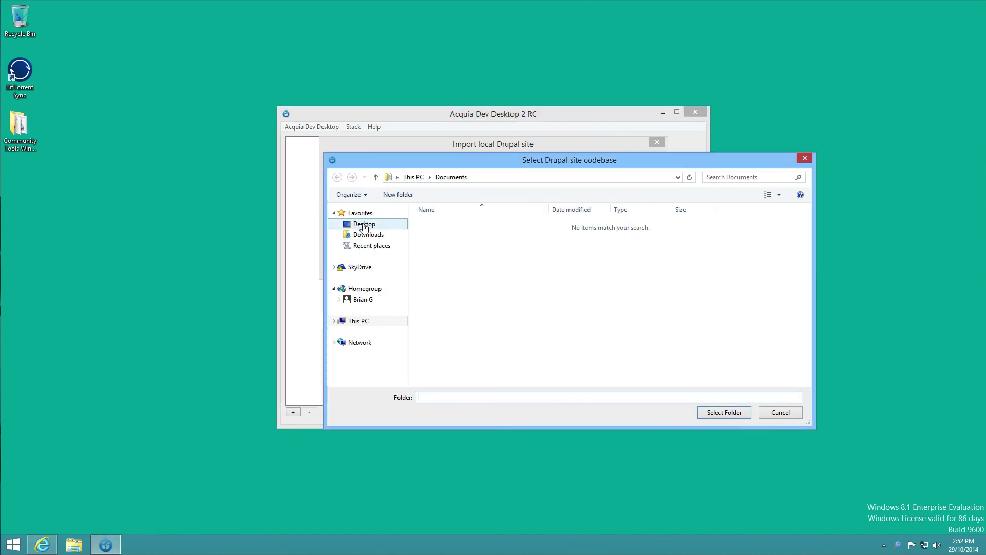
pyautogui.click(335, 321)
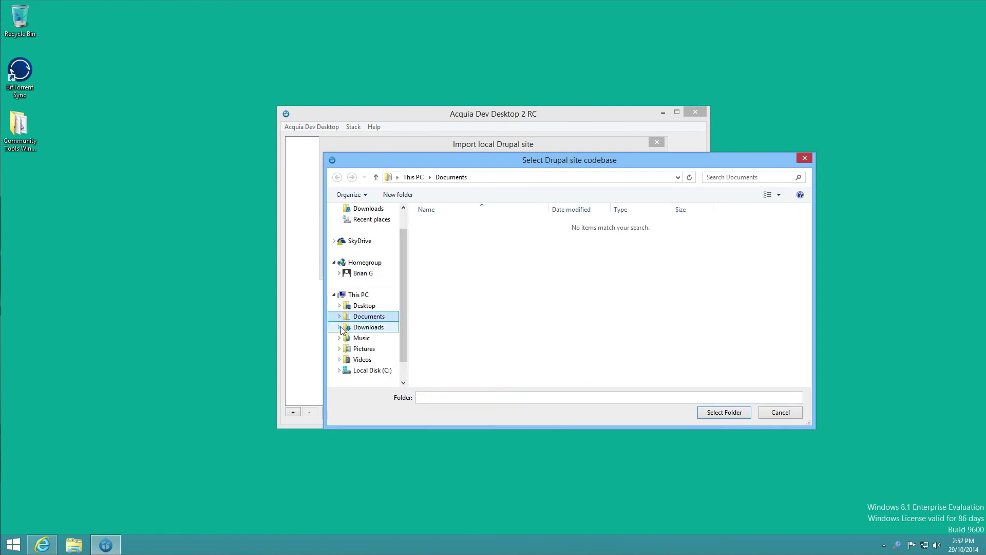
pyautogui.click(340, 370)
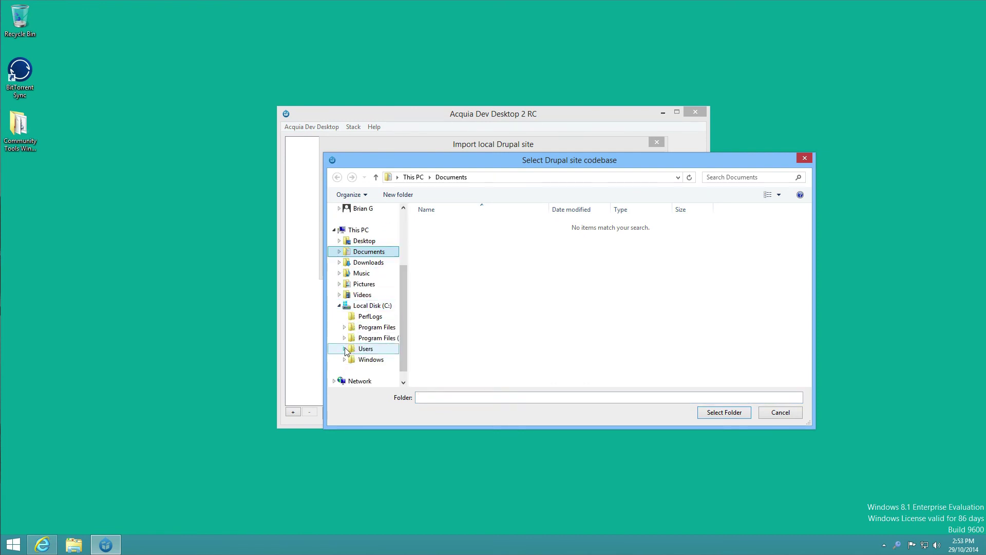
pyautogui.click(345, 349)
pyautogui.click(351, 359)
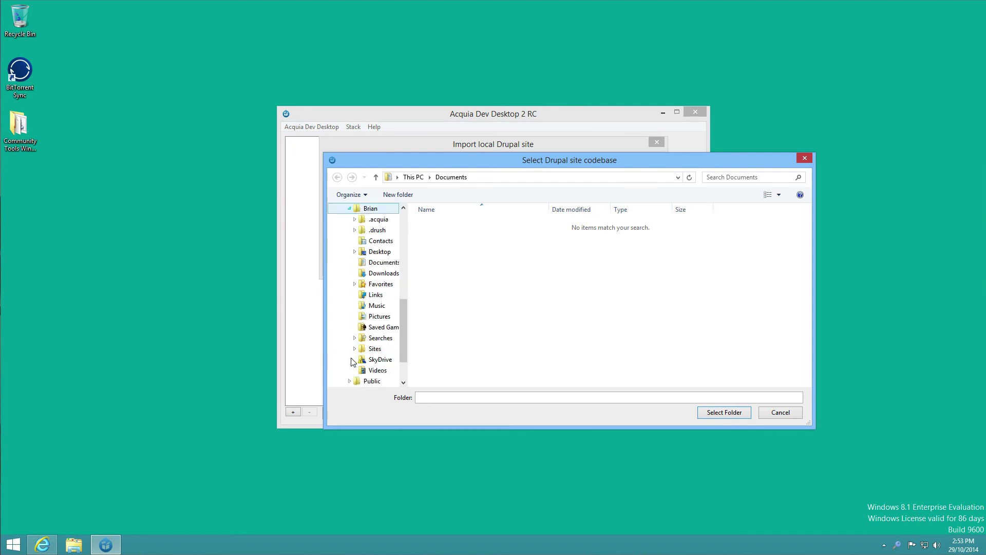
pyautogui.click(375, 349)
pyautogui.doubleClick(446, 225)
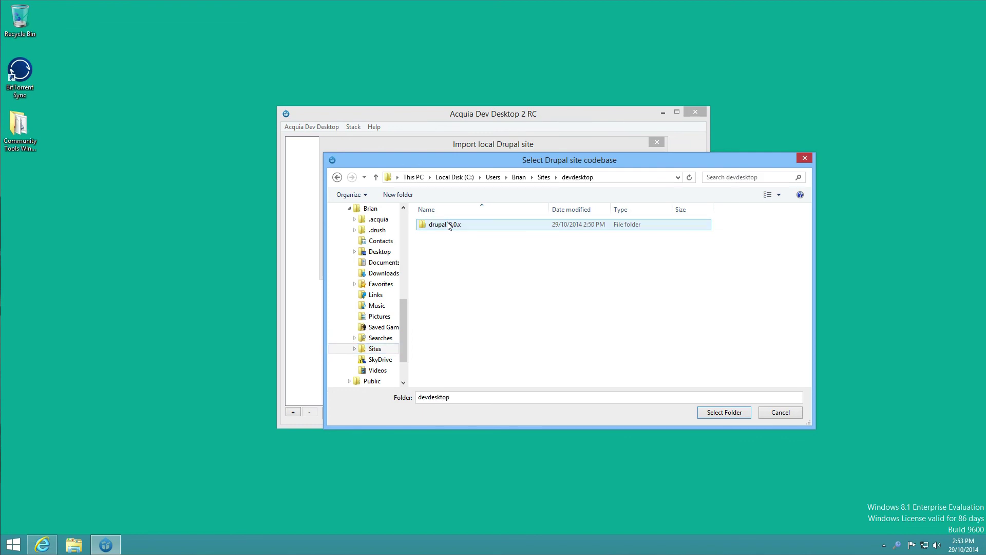
pyautogui.click(461, 226)
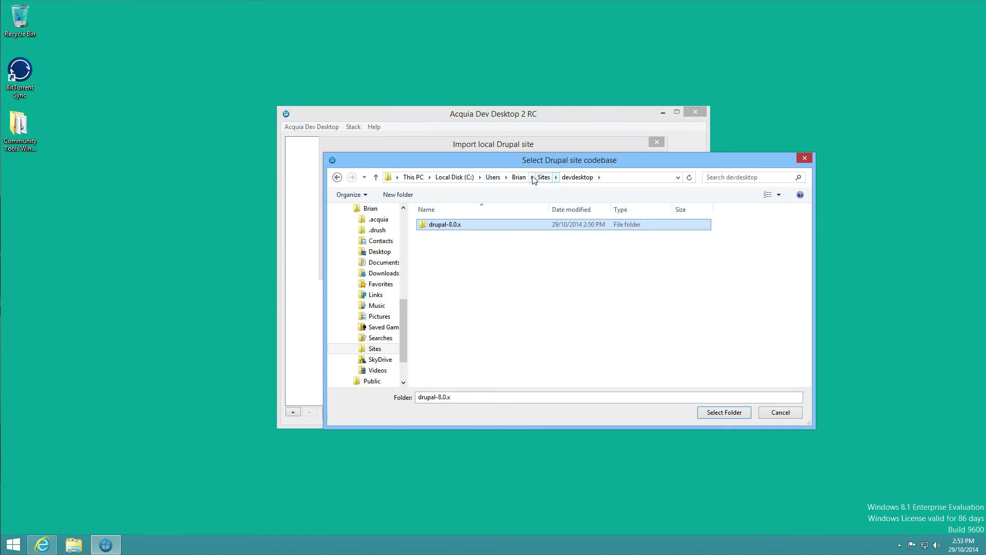
# - Import drupal-8.0.x with the local site name drupal80x and PHP 5.4.33
pyautogui.click(711, 411)
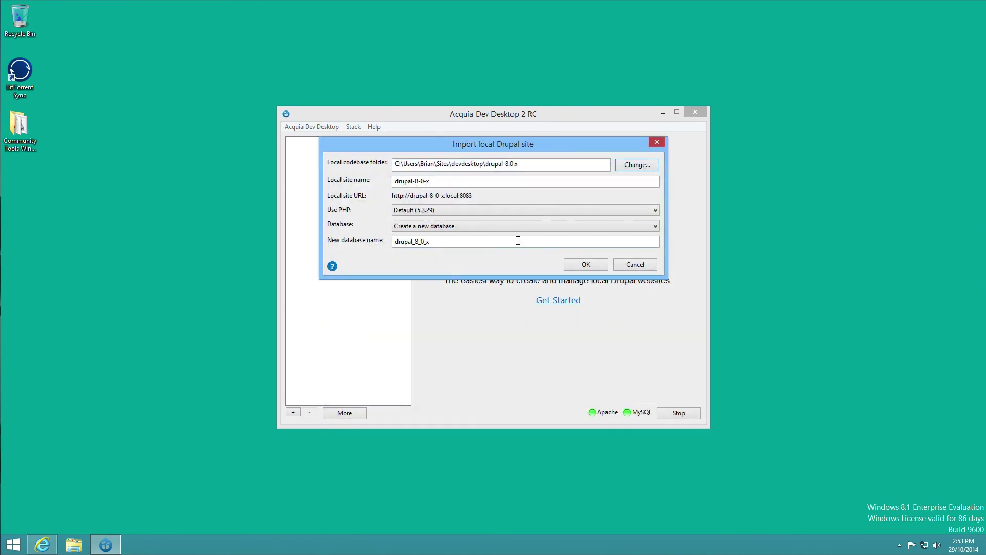
pyautogui.click(429, 182)
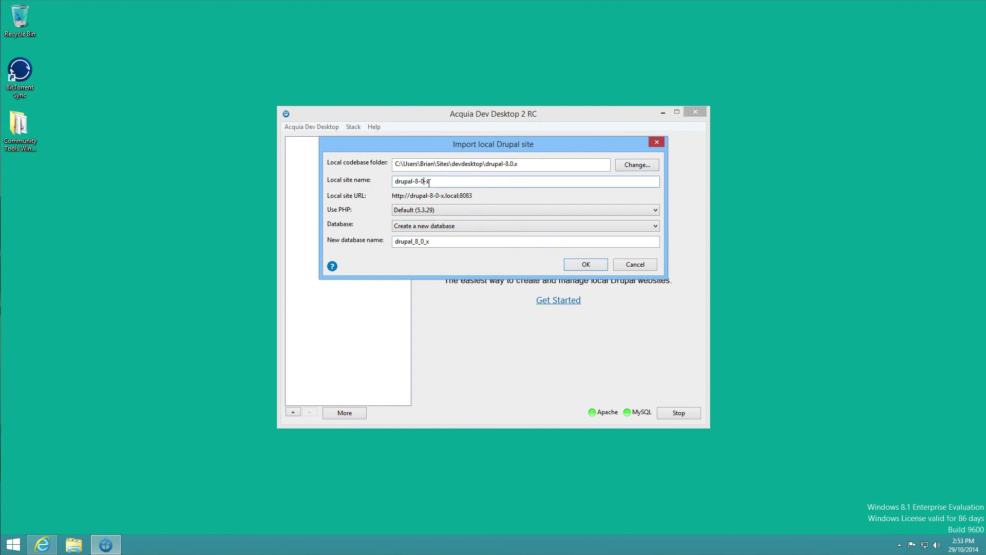
pyautogui.press('BackSpace')
pyautogui.press('BackSpace')
pyautogui.press('Right')
pyautogui.press('Delete')
pyautogui.click(481, 210)
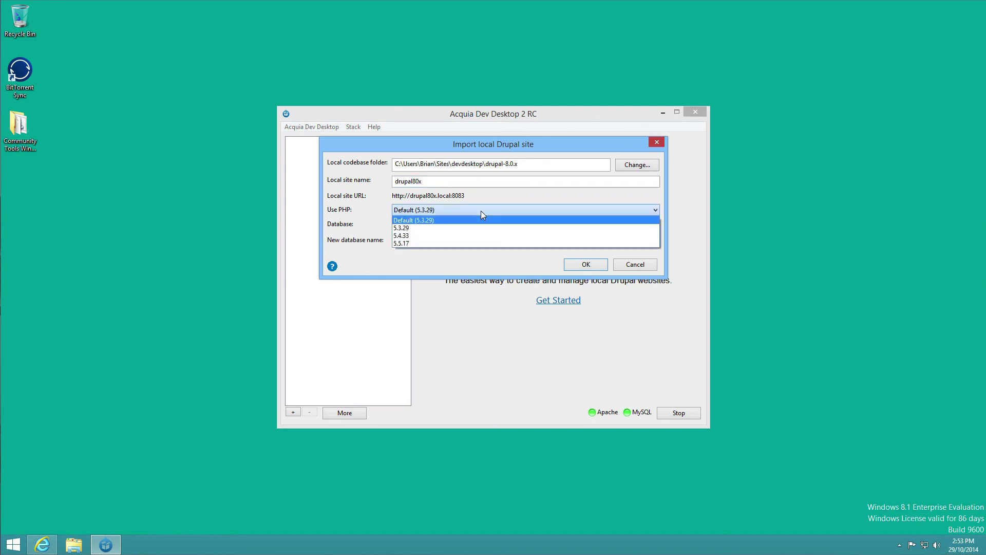
pyautogui.click(471, 236)
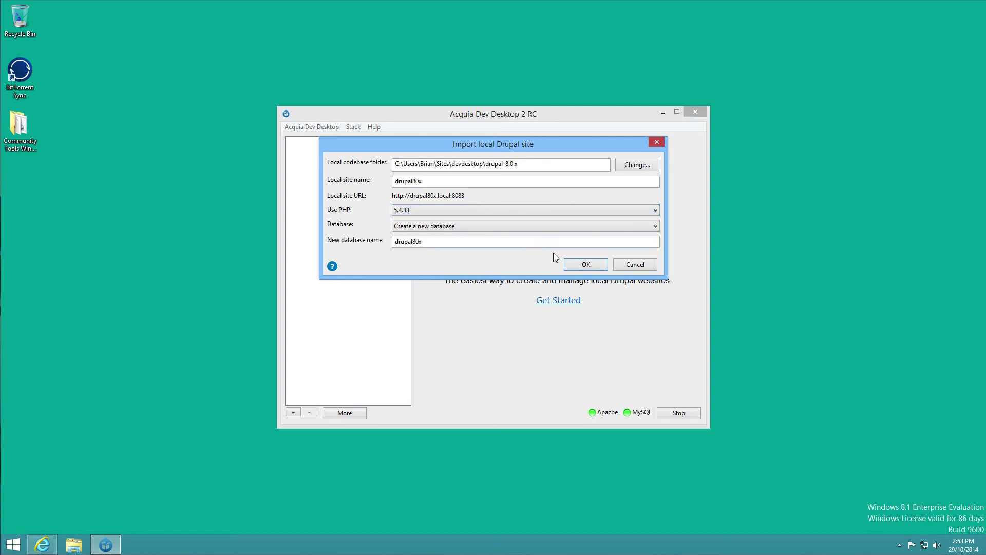
pyautogui.click(583, 266)
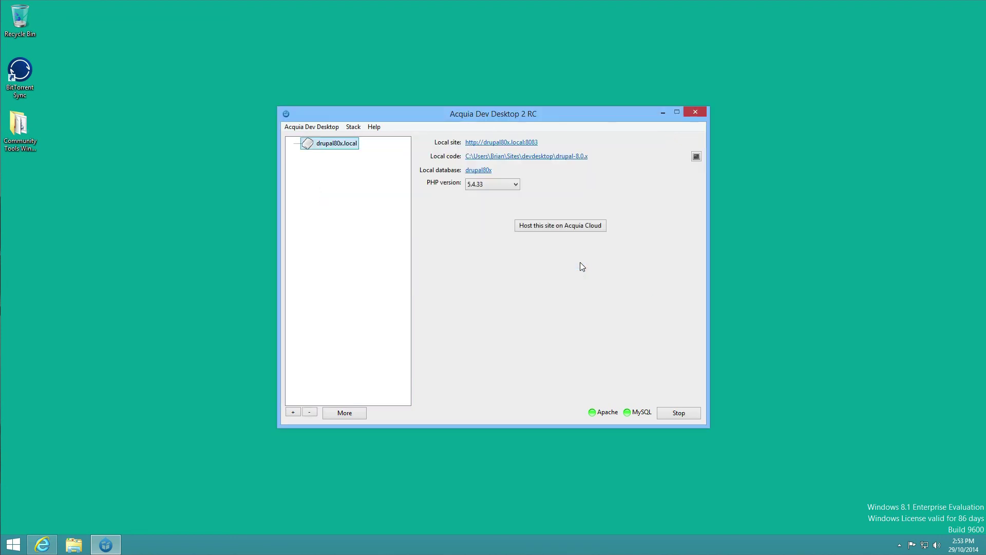
# - Open the drupal80x.local site link, close the failed browser tabs, and reopen the link
pyautogui.click(501, 146)
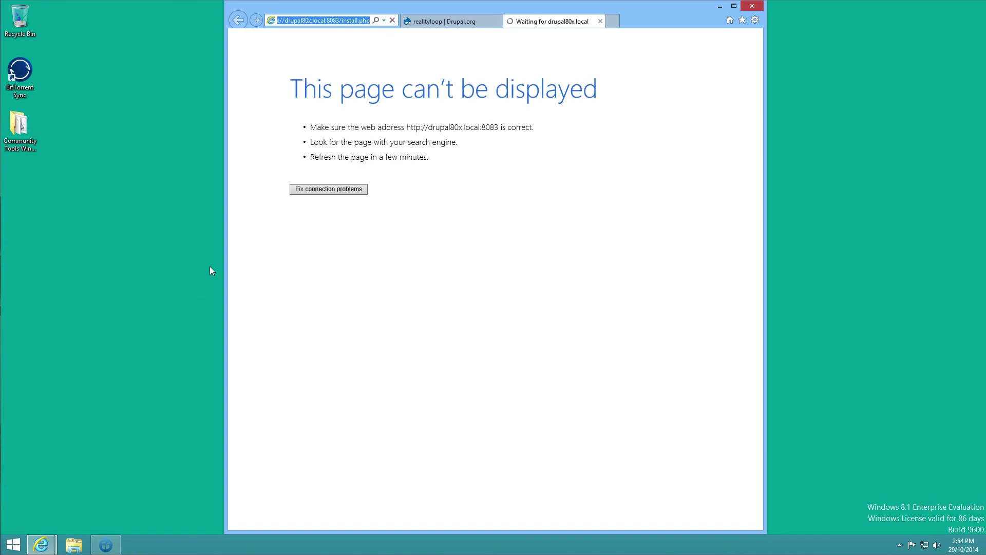
pyautogui.click(753, 6)
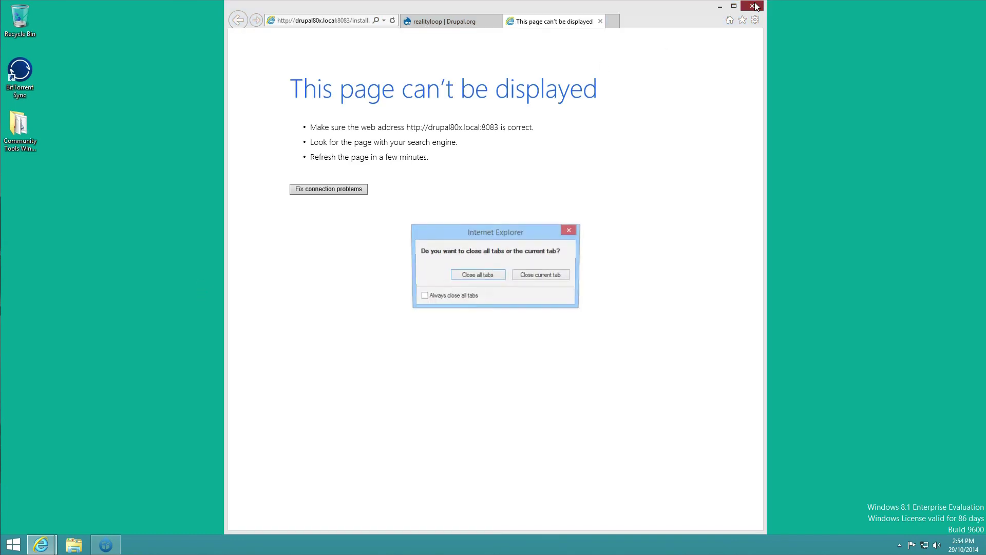
pyautogui.click(478, 276)
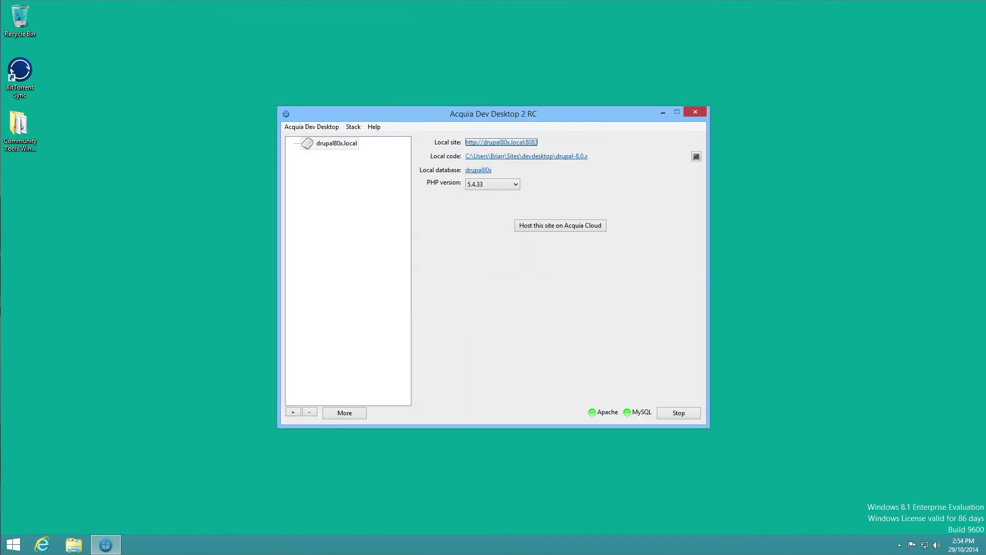
pyautogui.click(505, 140)
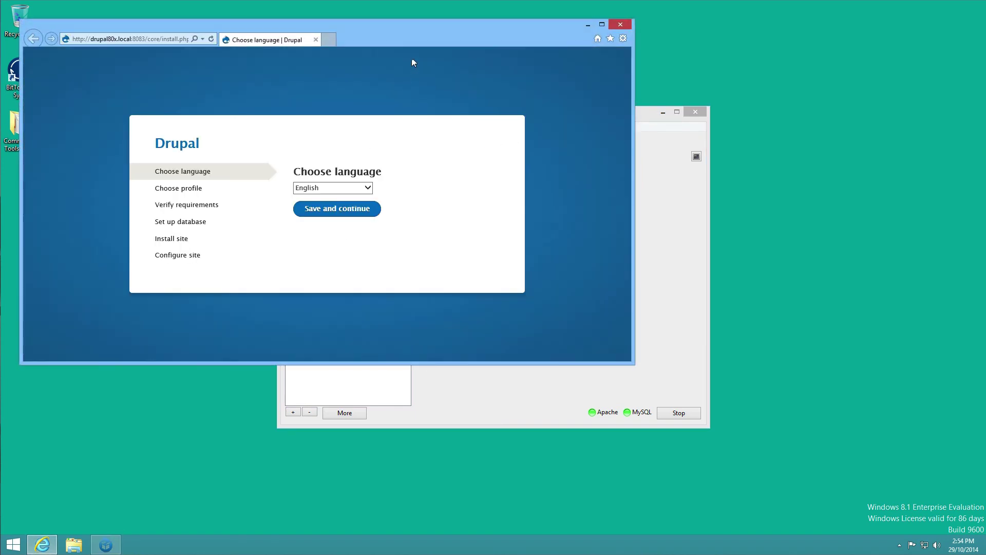
# - Accept English and the default profile, then submit the database settings with Advanced Options shown
pyautogui.moveTo(395, 26); pyautogui.dragTo(572, 10)
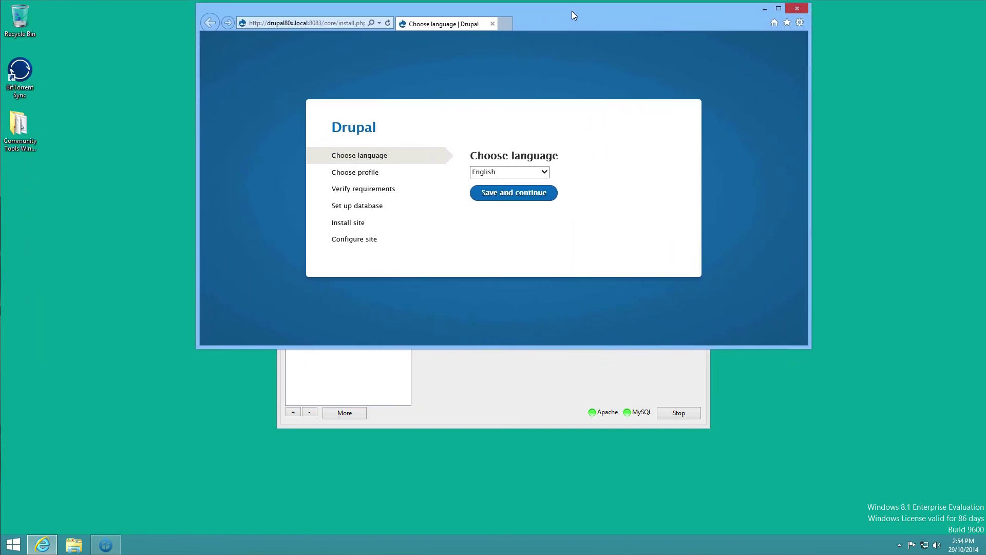
pyautogui.click(514, 200)
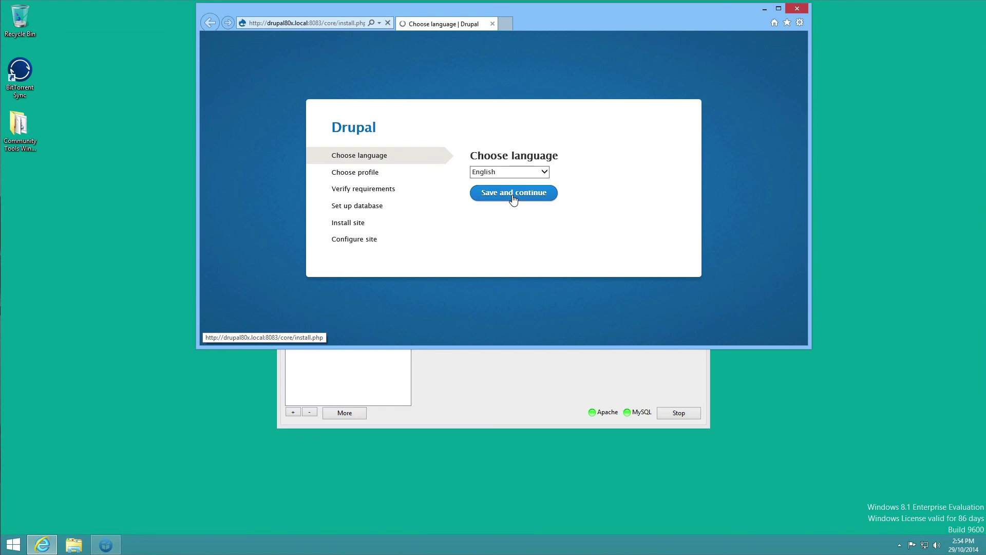
pyautogui.click(516, 248)
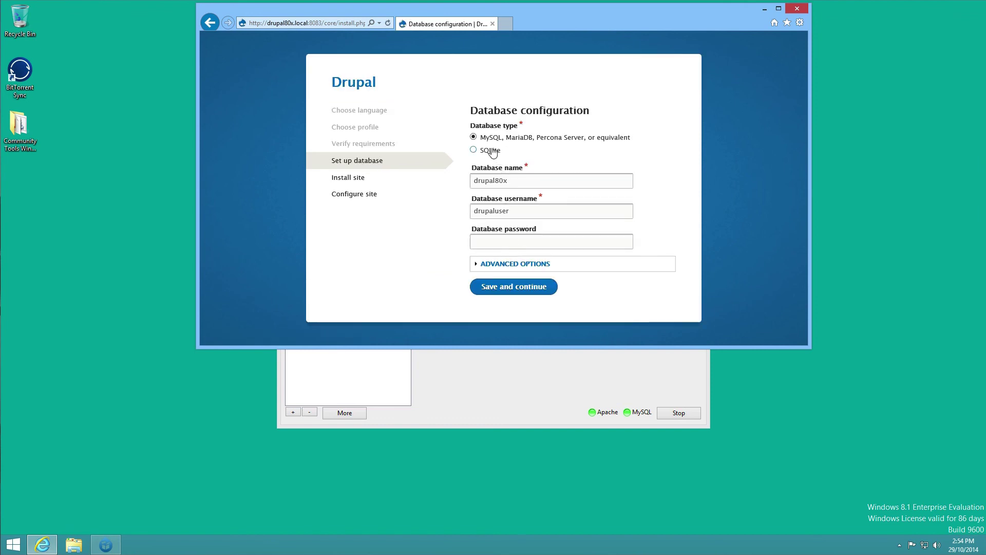
pyautogui.click(488, 264)
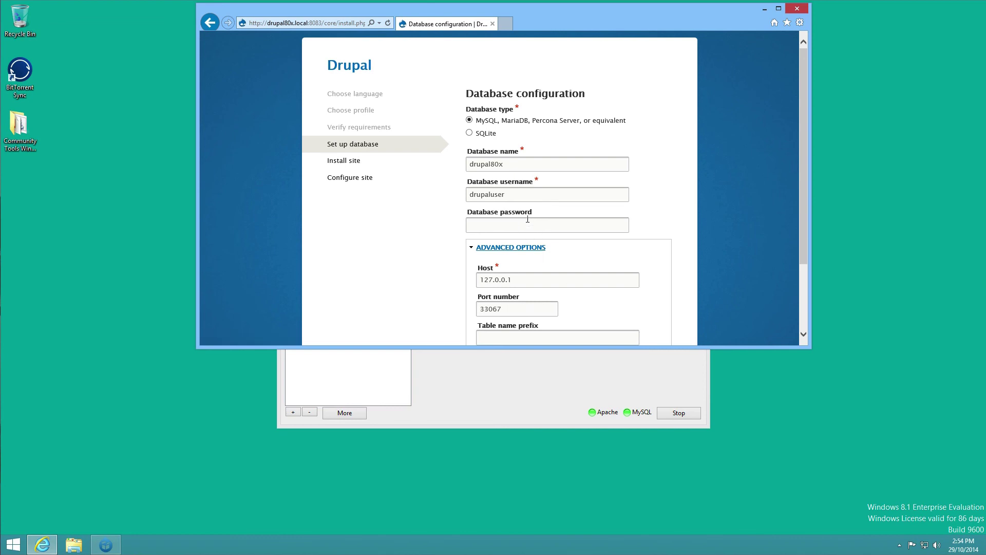
pyautogui.scroll(-2, 579, 242)
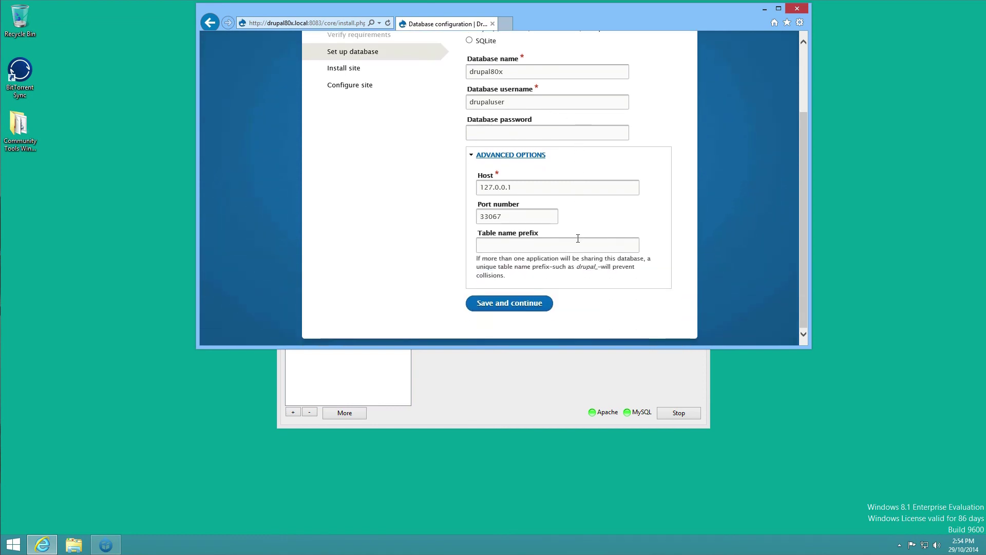
pyautogui.click(512, 304)
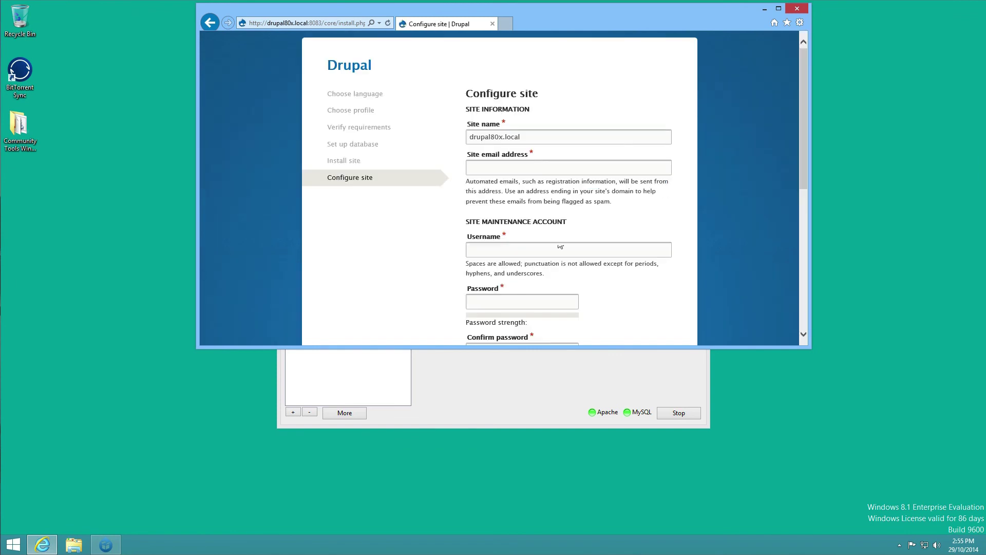
# - Enter the site email address and the maintenance account username, password and password confirmation
pyautogui.click(521, 163)
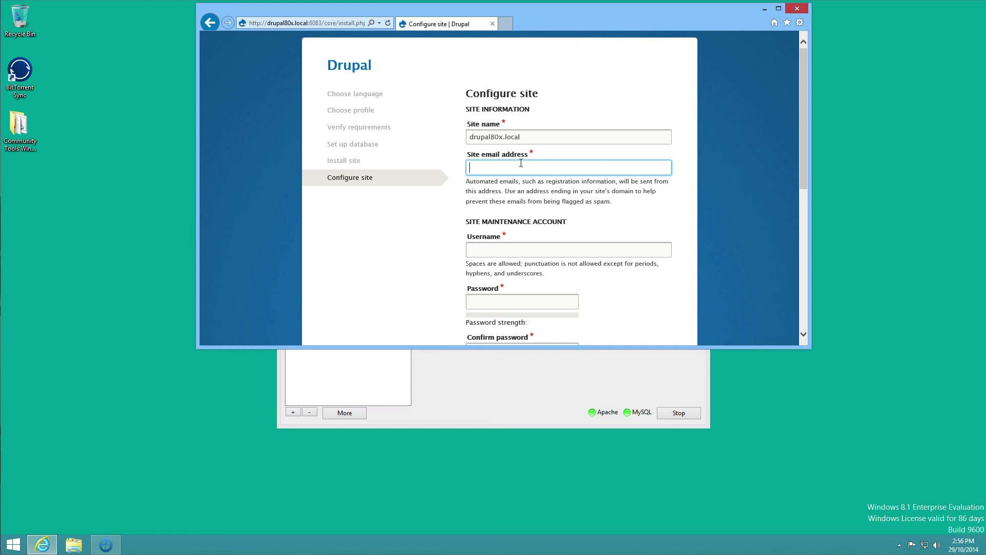
pyautogui.click(519, 252)
pyautogui.write('admin')
pyautogui.press('Tab')
pyautogui.write('admin')
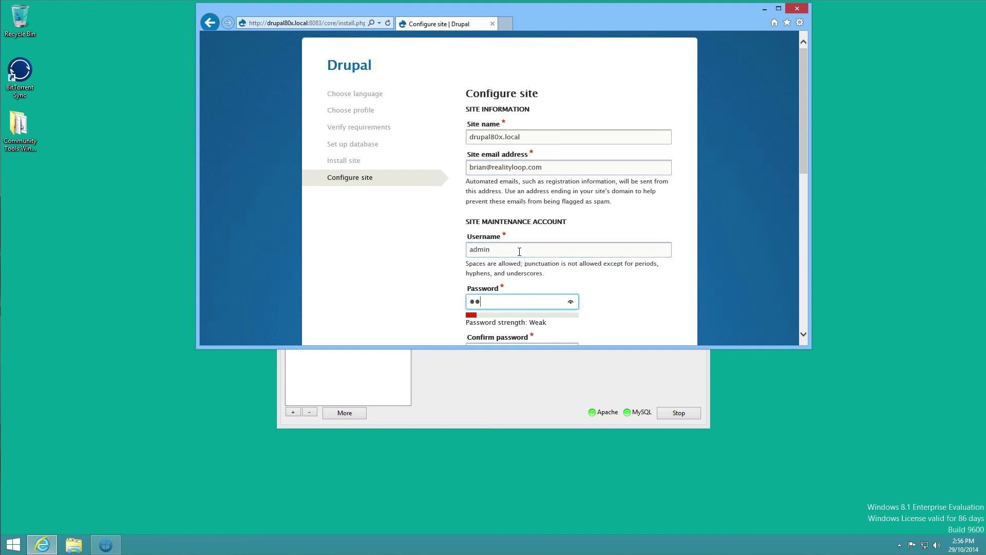
pyautogui.press('Tab')
pyautogui.write('admin')
# - Set the default country to Australia, submit the form, and bring Acquia Dev Desktop forward
pyautogui.scroll(-5, 432, 255)
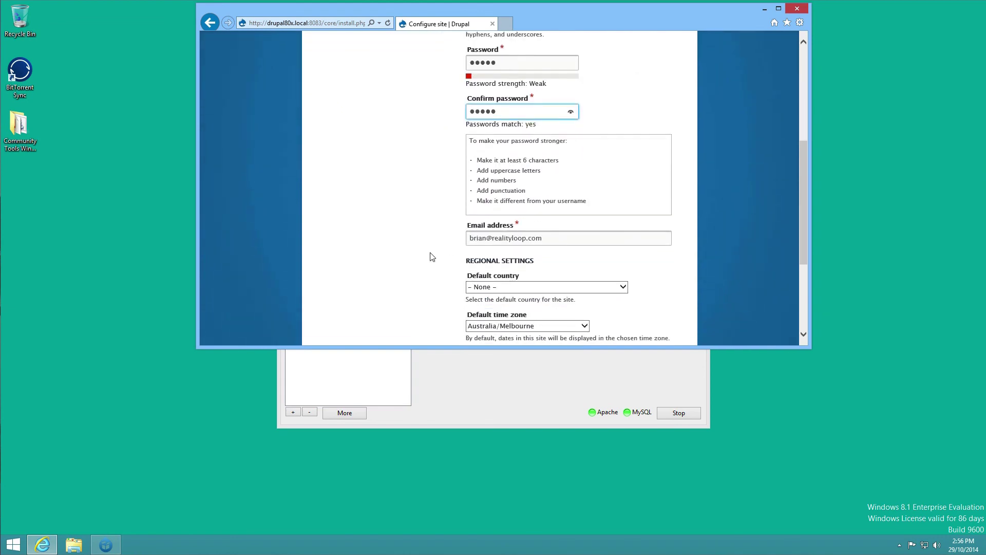
pyautogui.click(497, 276)
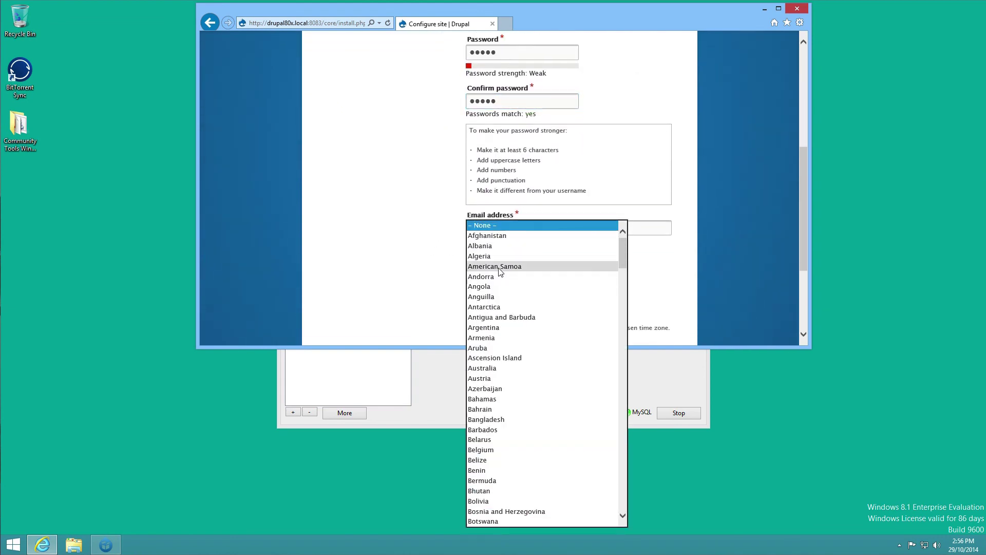
pyautogui.click(494, 367)
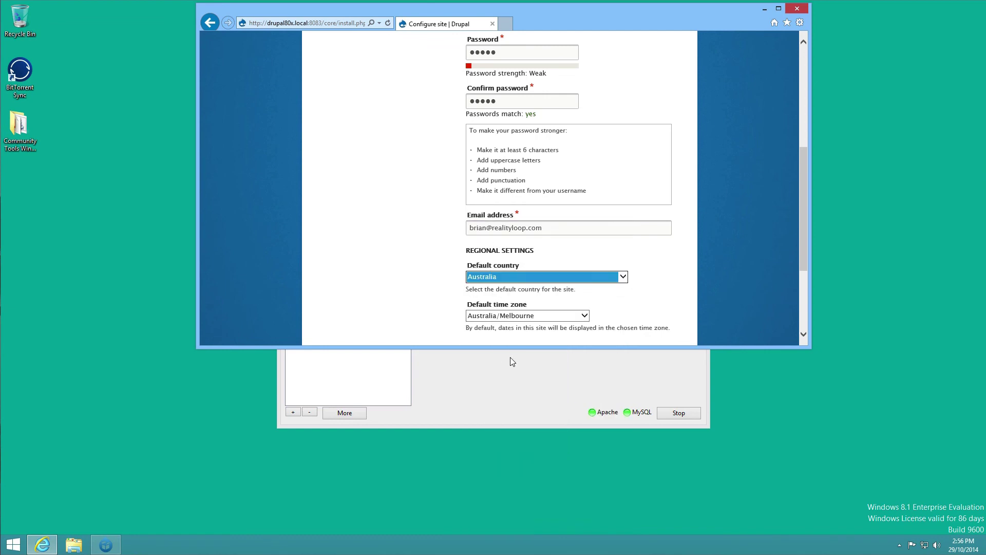
pyautogui.scroll(-3, 657, 308)
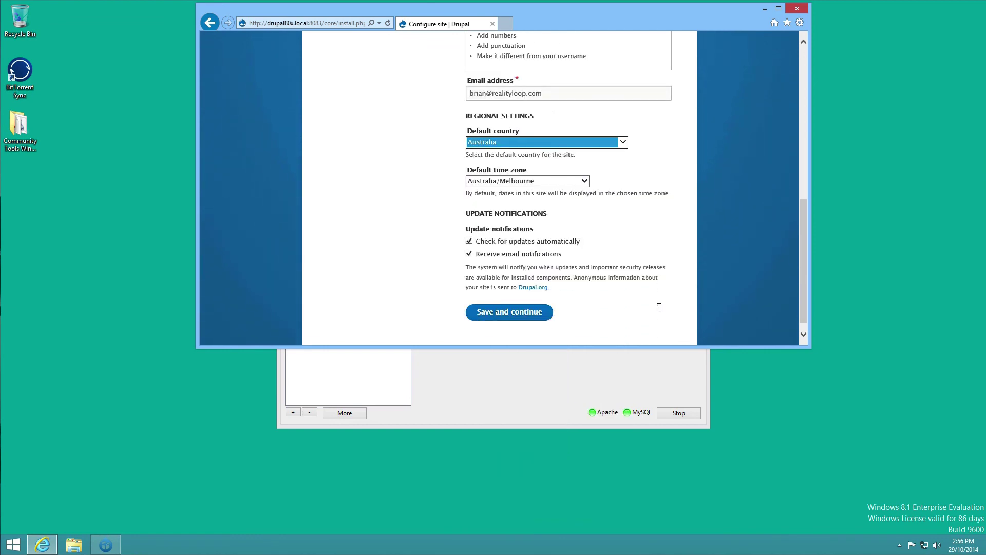
pyautogui.click(505, 304)
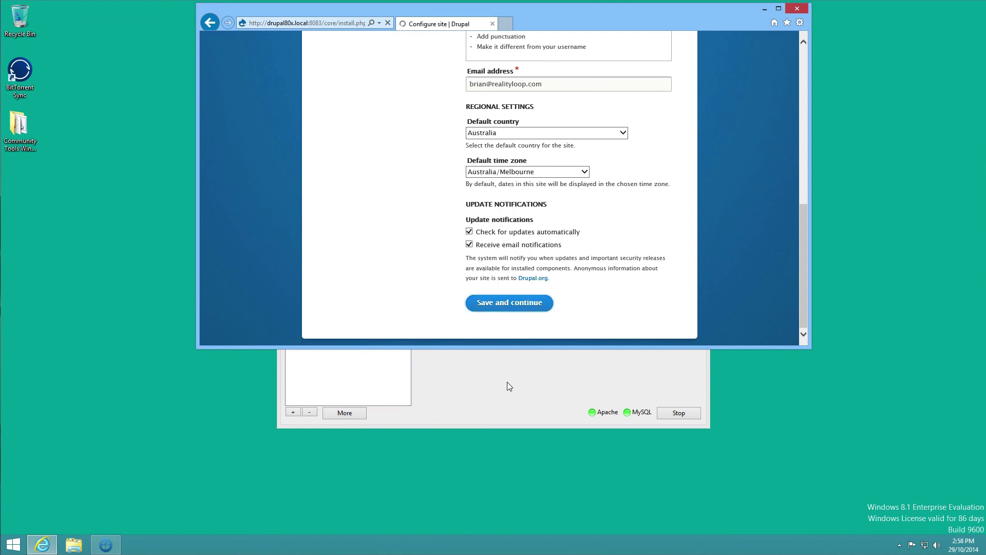
pyautogui.click(507, 382)
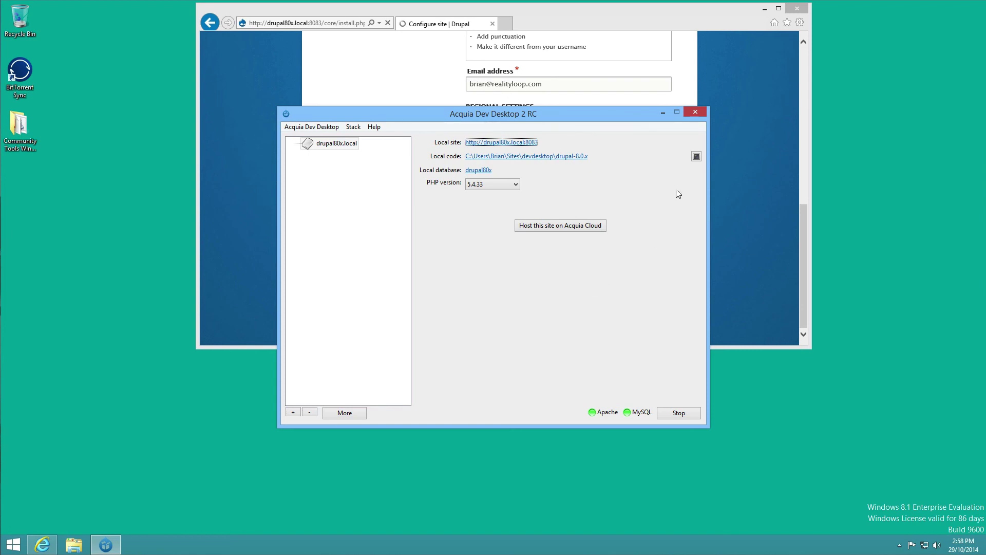
# - Open the site's console and change into the sites\drupal80x.local folder
pyautogui.click(696, 157)
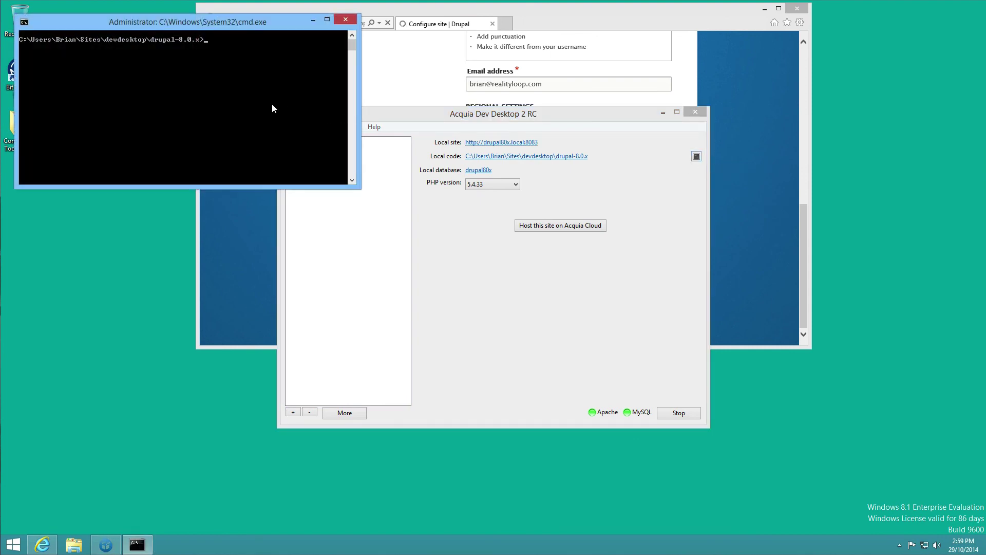
pyautogui.write('cd sites')
pyautogui.write('/')
pyautogui.write('dru')
pyautogui.press('BackSpace')
pyautogui.press('BackSpace')
pyautogui.press('BackSpace')
pyautogui.press('BackSpace')
pyautogui.press('BackSpace')
pyautogui.write('\\dru')
pyautogui.press('Tab')
pyautogui.press('Return')
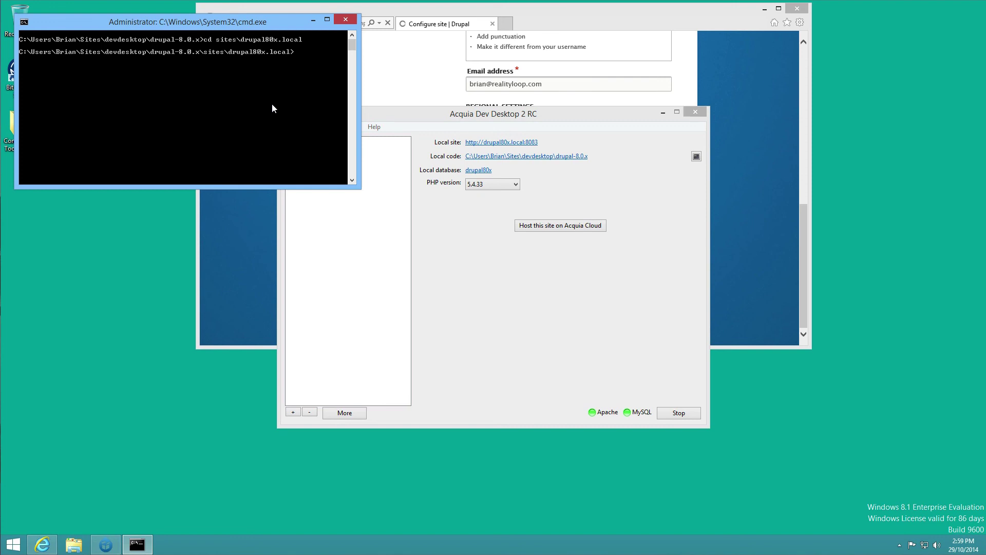
# - Start drush dl devel, cancel it with Ctrl+C and Y, then run drush to list commands
pyautogui.write('drush dl devel')
pyautogui.press('Return')
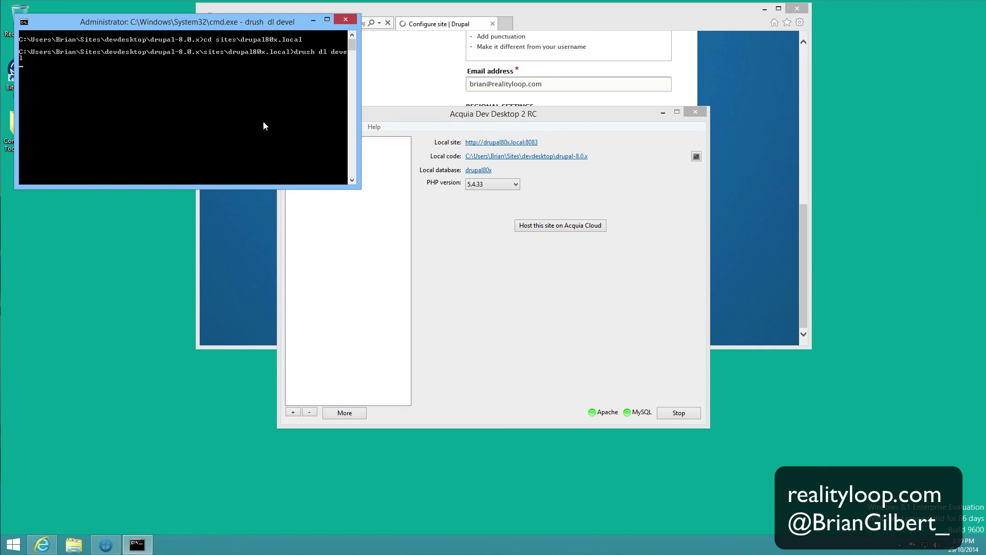
pyautogui.hotkey('ctrl', 'c')
pyautogui.write('y')
pyautogui.press('Return')
pyautogui.write('drush')
pyautogui.press('Return')
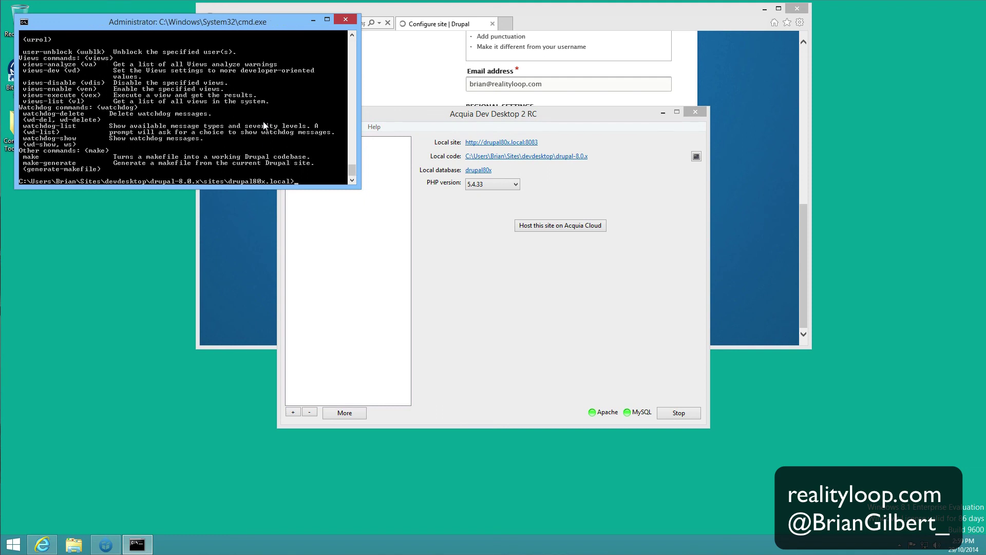